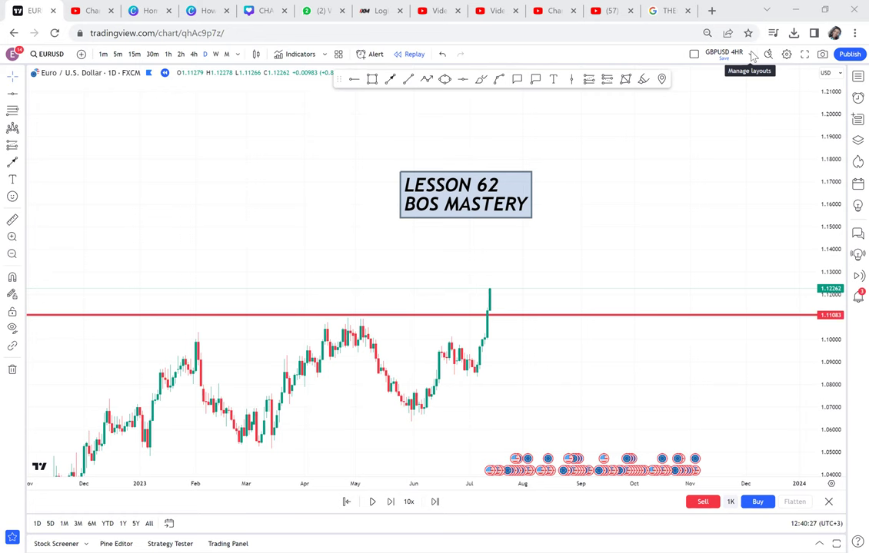
# Lower the red horizontal level onto the earlier highs at 1.10922
pyautogui.moveTo(825, 411); pyautogui.dragTo(713, 249)
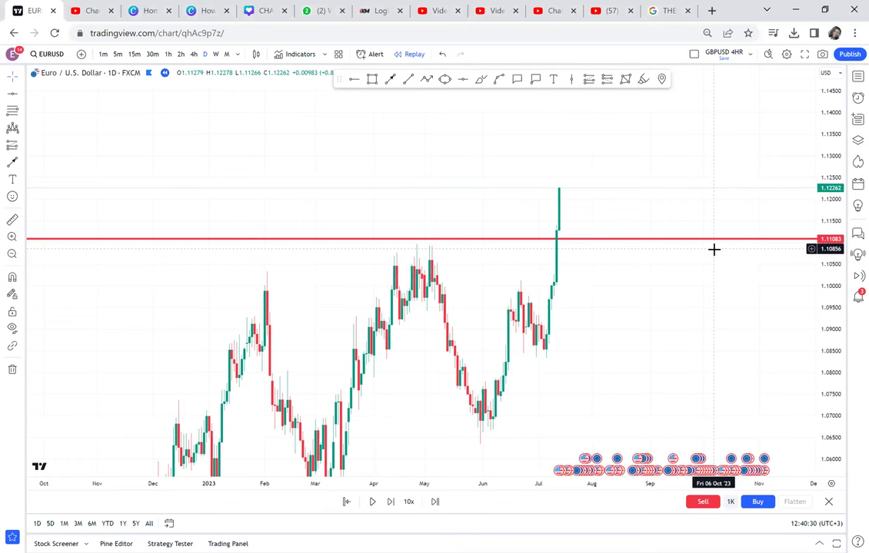
pyautogui.scroll(-1, 714, 249)
pyautogui.moveTo(637, 246); pyautogui.dragTo(606, 246)
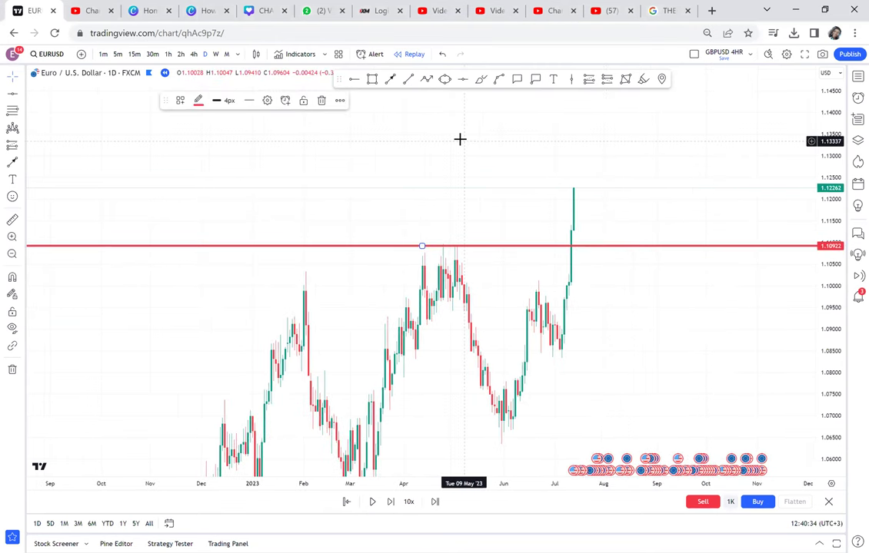
# Draw an arrow from above the earlier highs down to the breakout candle
pyautogui.click(390, 79)
pyautogui.click(459, 173)
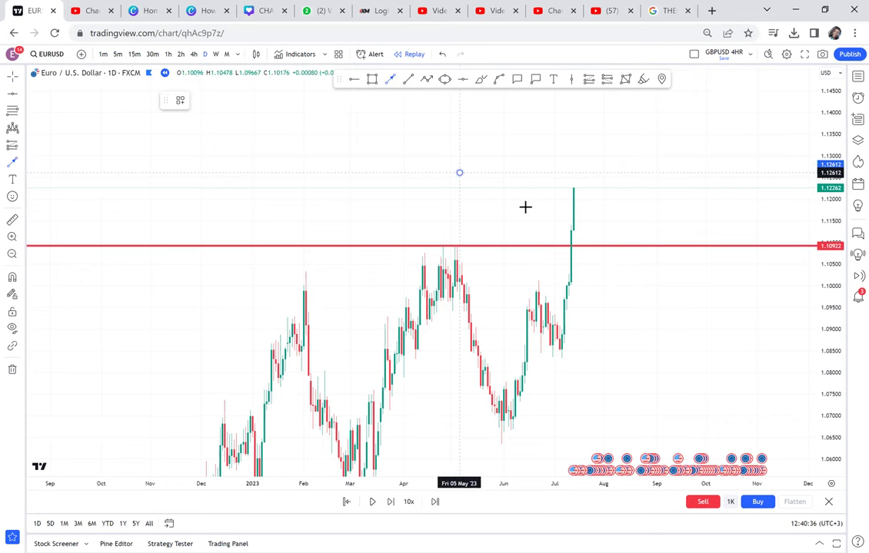
pyautogui.click(569, 230)
pyautogui.moveTo(655, 245); pyautogui.dragTo(578, 219)
pyautogui.moveTo(676, 144); pyautogui.dragTo(656, 214)
pyautogui.scroll(1, 656, 214)
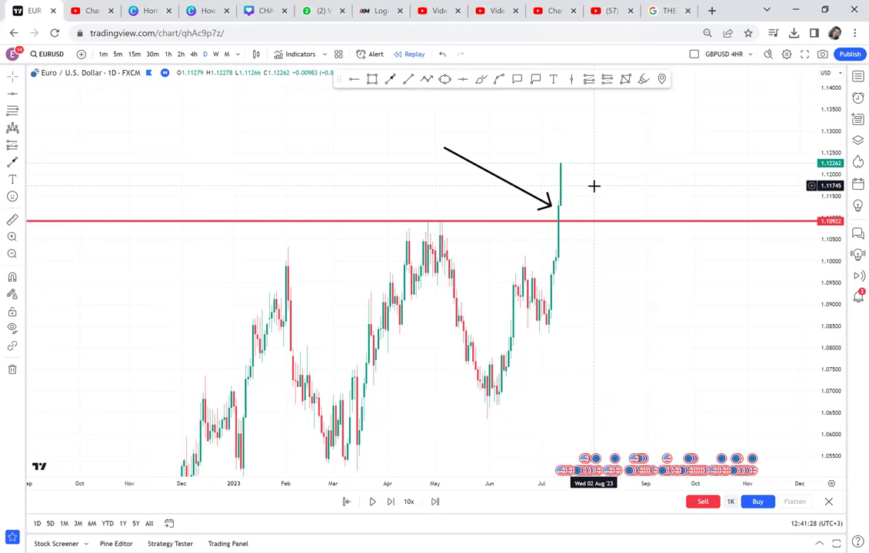
pyautogui.moveTo(593, 186); pyautogui.dragTo(423, 212)
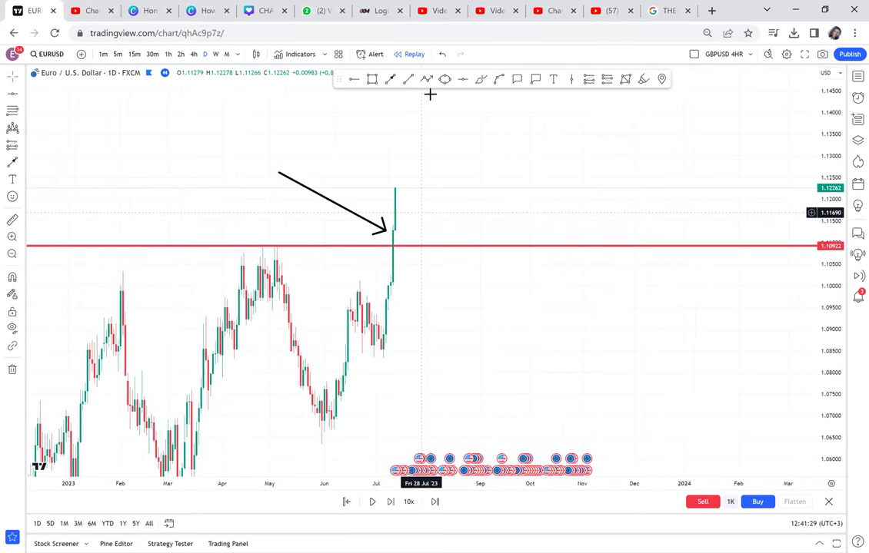
pyautogui.click(517, 84)
pyautogui.click(401, 220)
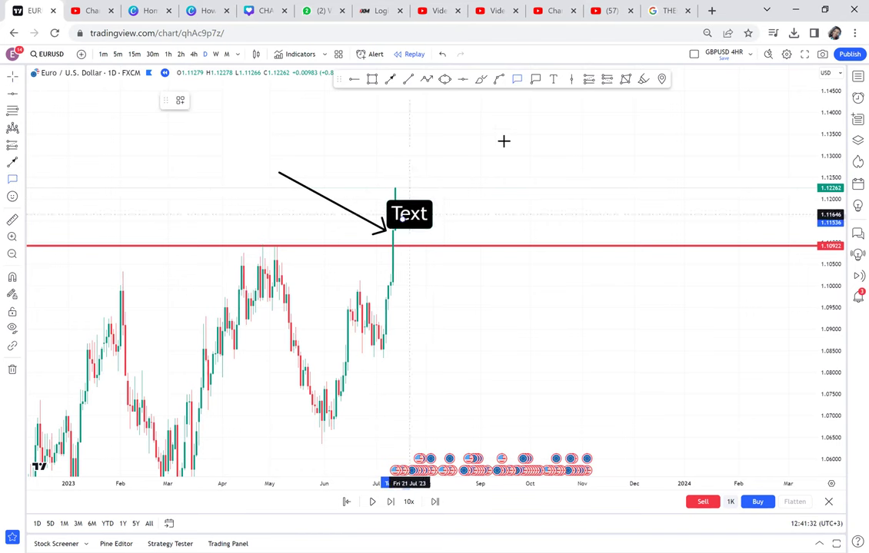
pyautogui.click(505, 142)
pyautogui.write('FA')
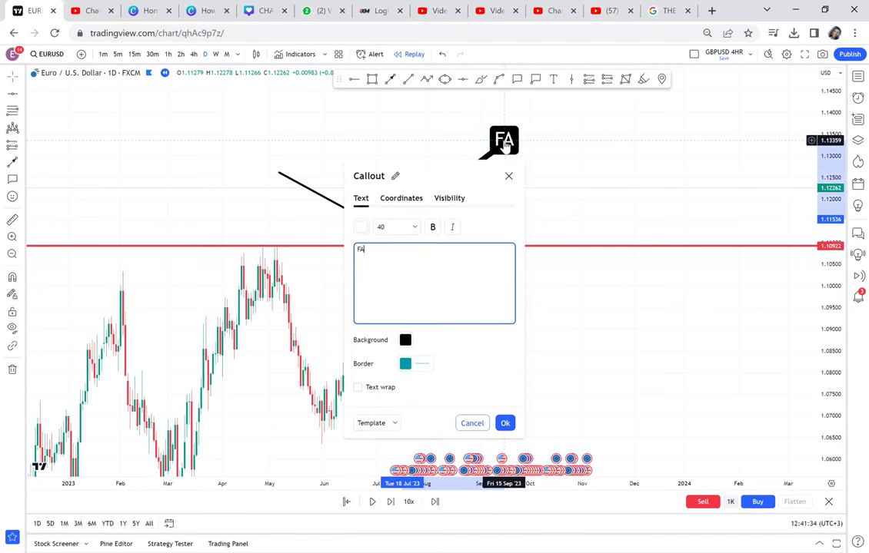
pyautogui.write('KEOUT')
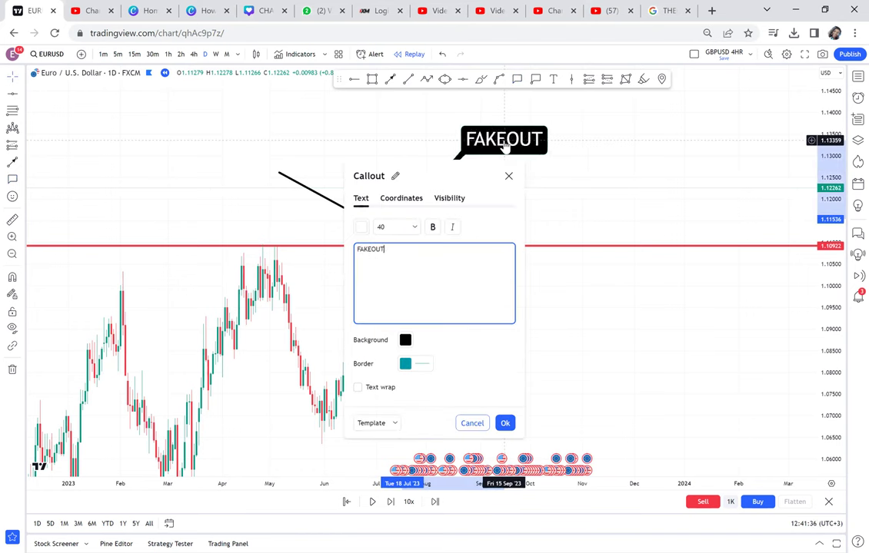
pyautogui.write(' / CONTINUAT')
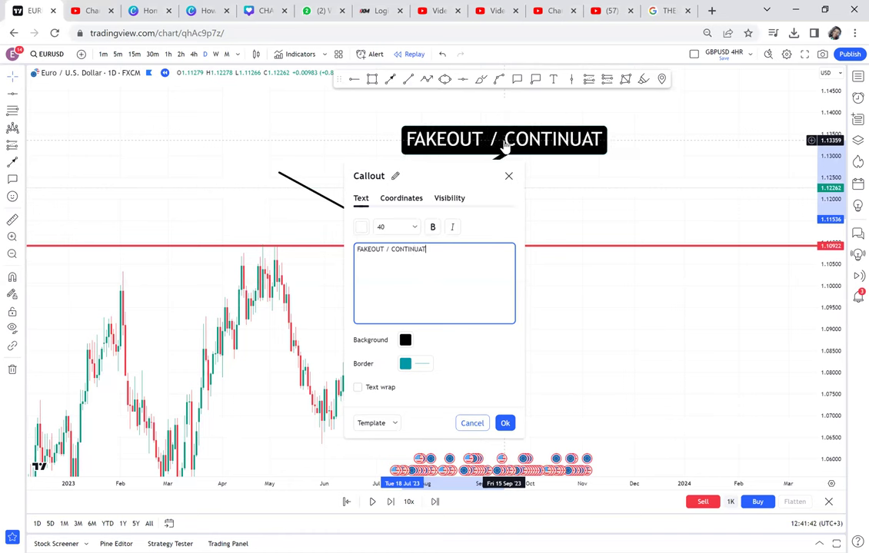
pyautogui.write('IONON')
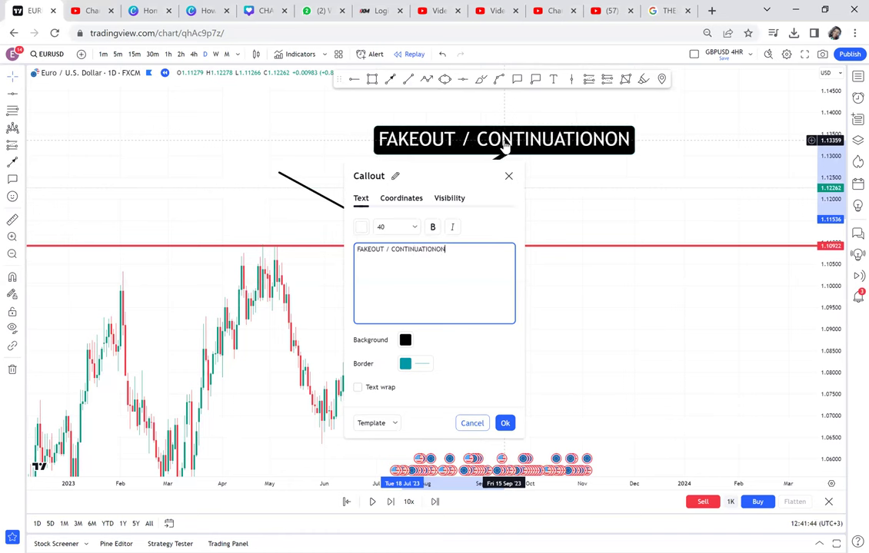
pyautogui.press('BackSpace')
pyautogui.press('BackSpace')
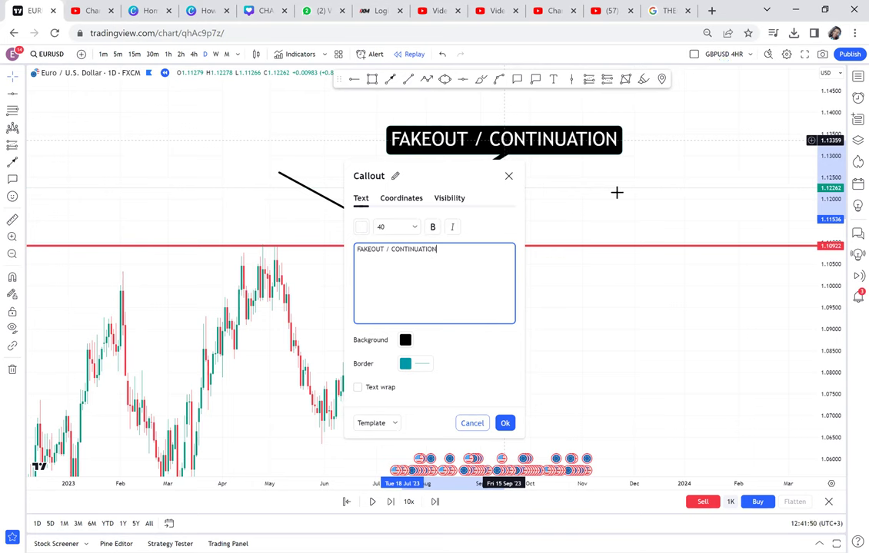
pyautogui.click(659, 212)
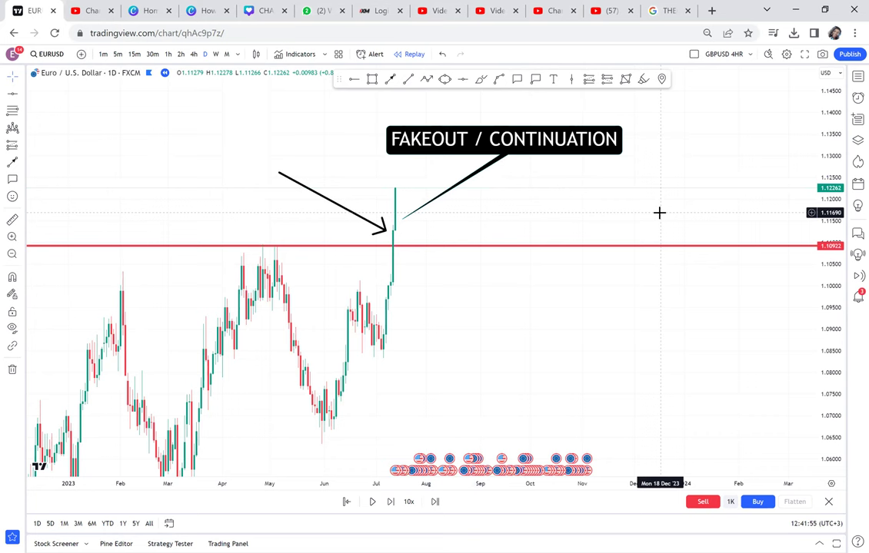
pyautogui.click(592, 145)
pyautogui.press('Delete')
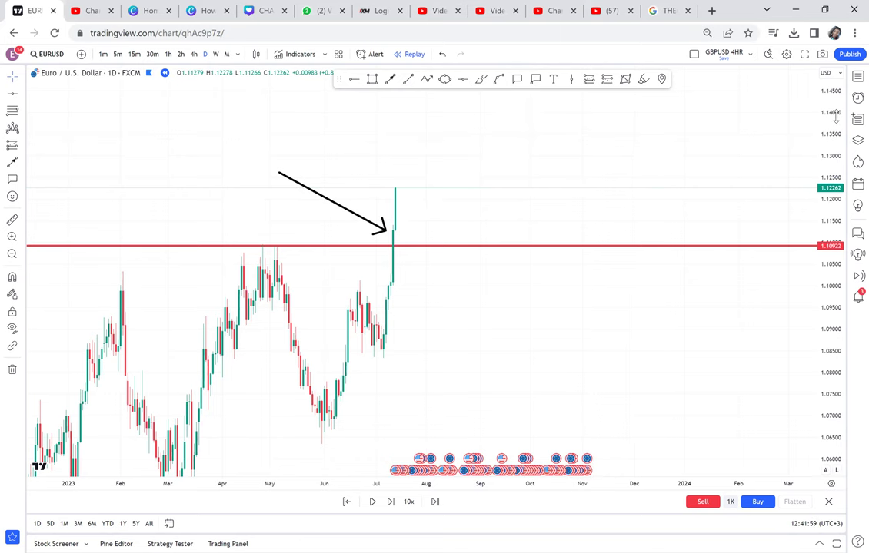
# Draw a grey rectangle over the price range below the red level
pyautogui.moveTo(822, 246); pyautogui.dragTo(479, 355)
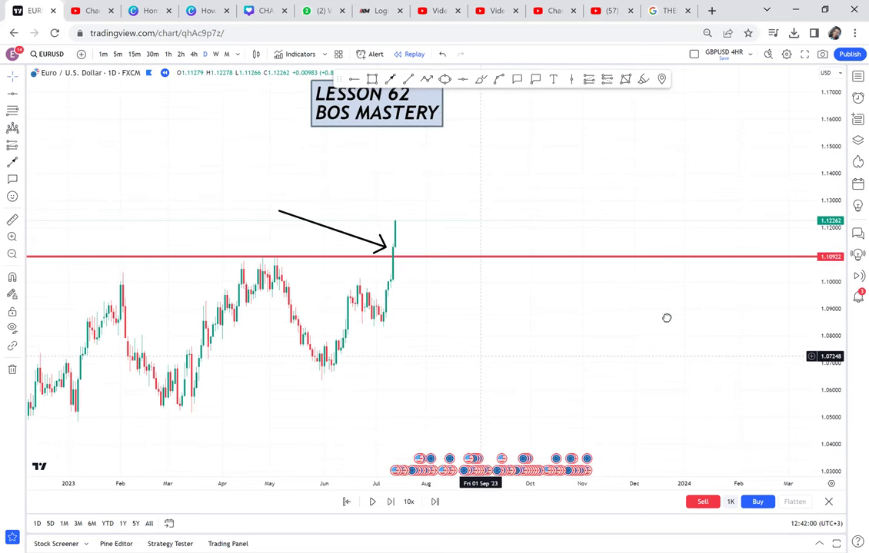
pyautogui.hscroll(-5, 666, 316)
pyautogui.click(372, 79)
pyautogui.moveTo(236, 225)
pyautogui.mouseDown()
pyautogui.moveTo(677, 338)
pyautogui.moveTo(724, 404)
pyautogui.moveTo(729, 399)
pyautogui.mouseUp()
pyautogui.click(756, 310)
pyautogui.moveTo(756, 310); pyautogui.dragTo(701, 328)
# Draw a second box above the red level and top it with a red 1.17275 level
pyautogui.click(372, 79)
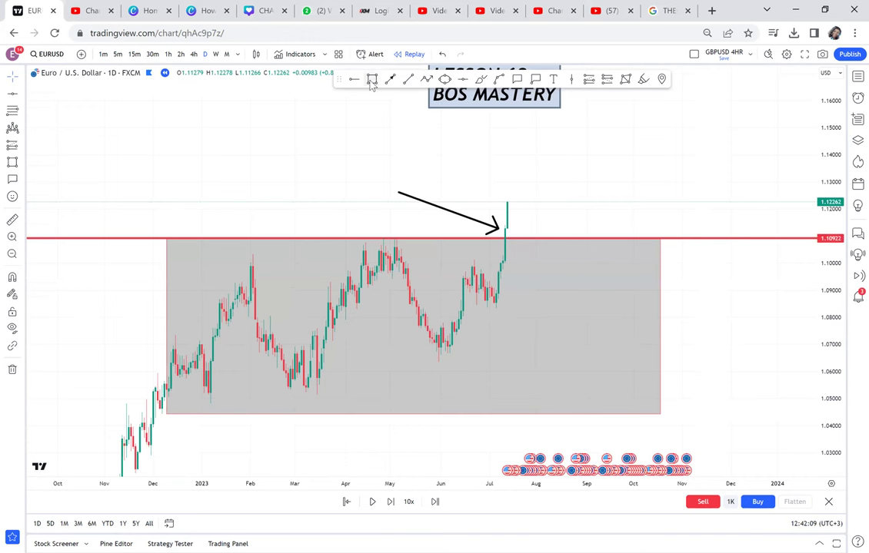
pyautogui.click(261, 411)
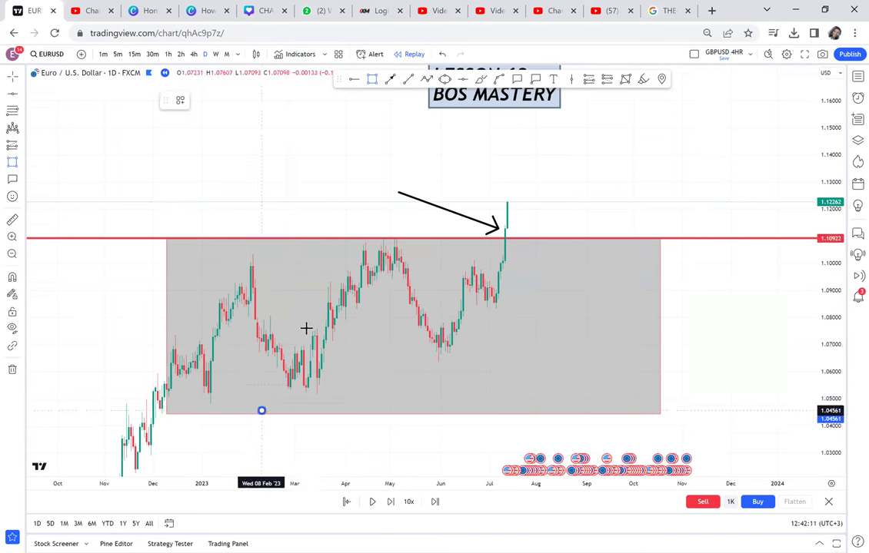
pyautogui.click(334, 239)
pyautogui.moveTo(336, 240)
pyautogui.mouseDown()
pyautogui.moveTo(366, 193)
pyautogui.moveTo(401, 26)
pyautogui.moveTo(402, 70)
pyautogui.mouseUp()
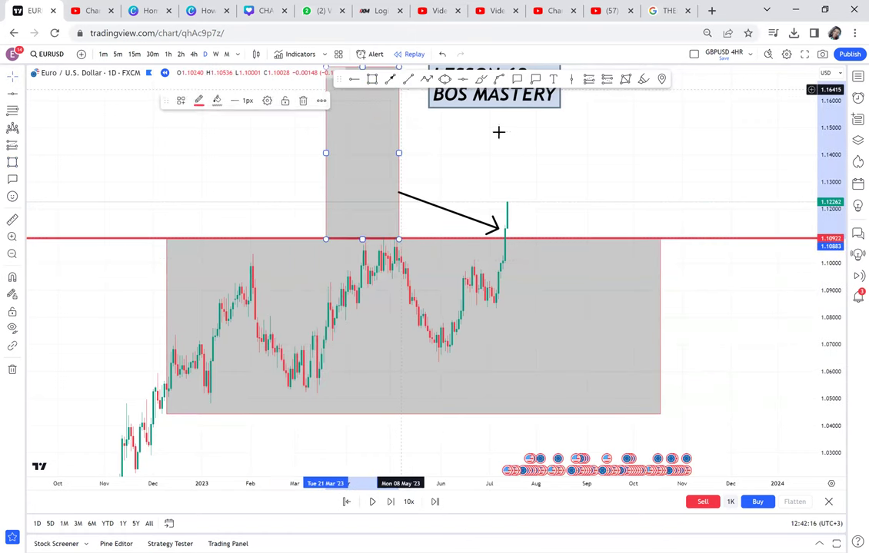
pyautogui.moveTo(502, 188); pyautogui.dragTo(499, 267)
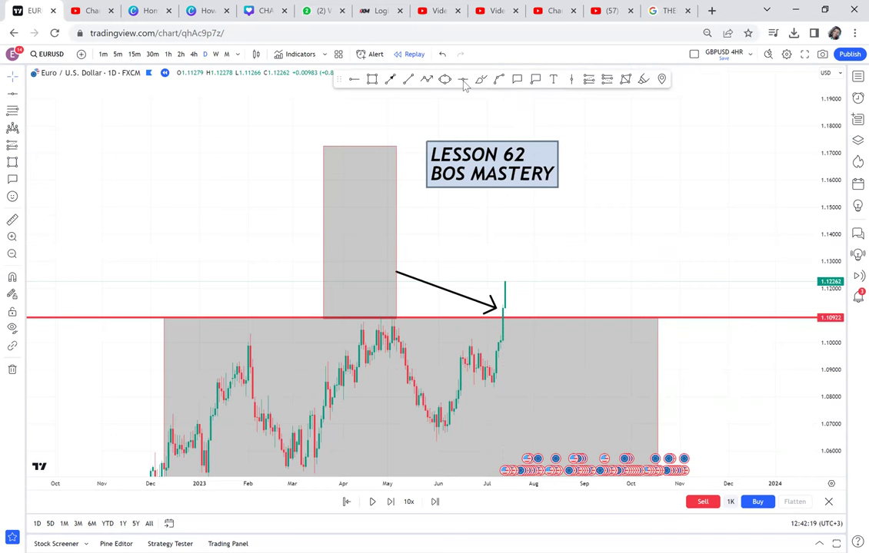
pyautogui.click(324, 146)
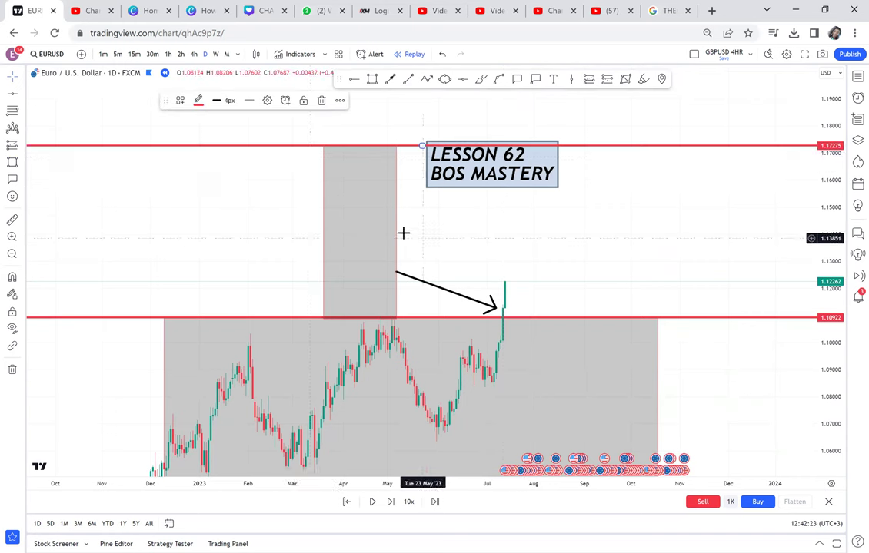
# Narrow the upper box into a thin strip and delete the LESSON 62 BOS MASTERY title
pyautogui.click(394, 229)
pyautogui.hscroll(2, 366, 233)
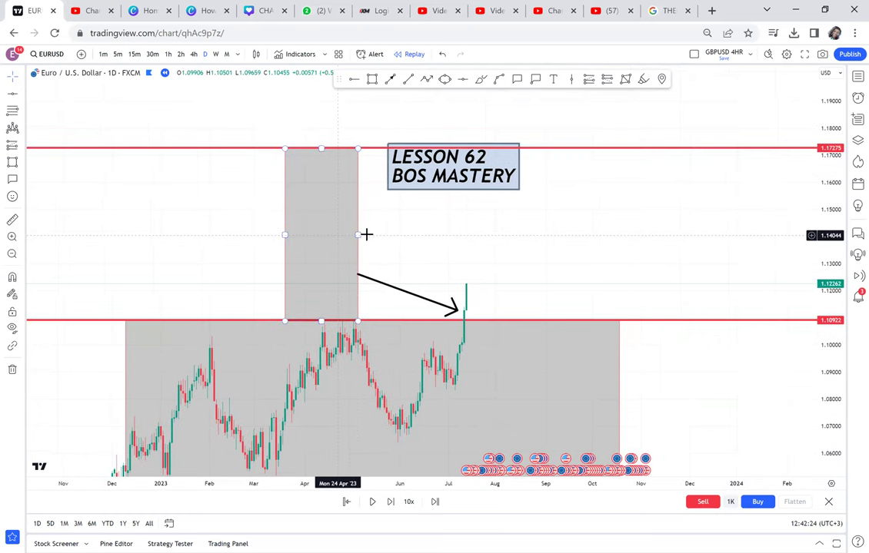
pyautogui.hscroll(-1, 374, 232)
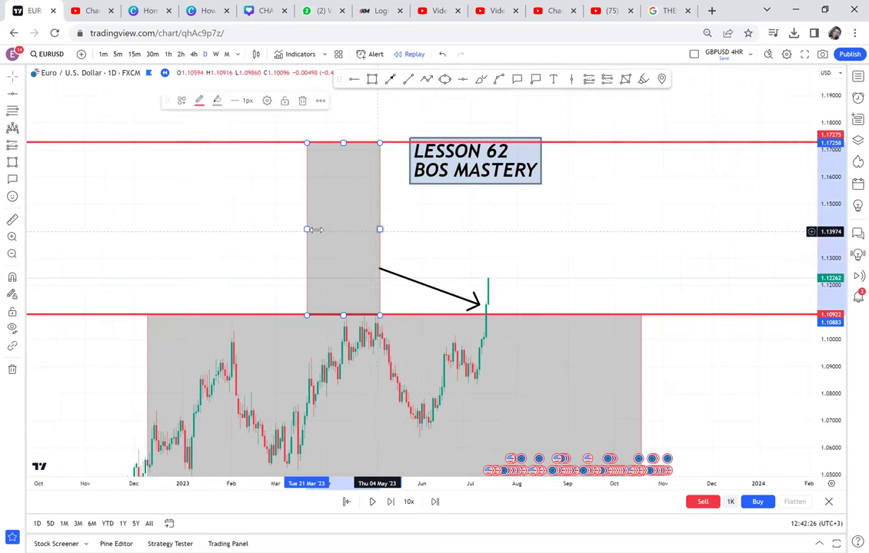
pyautogui.moveTo(308, 229); pyautogui.dragTo(315, 229)
pyautogui.click(476, 170)
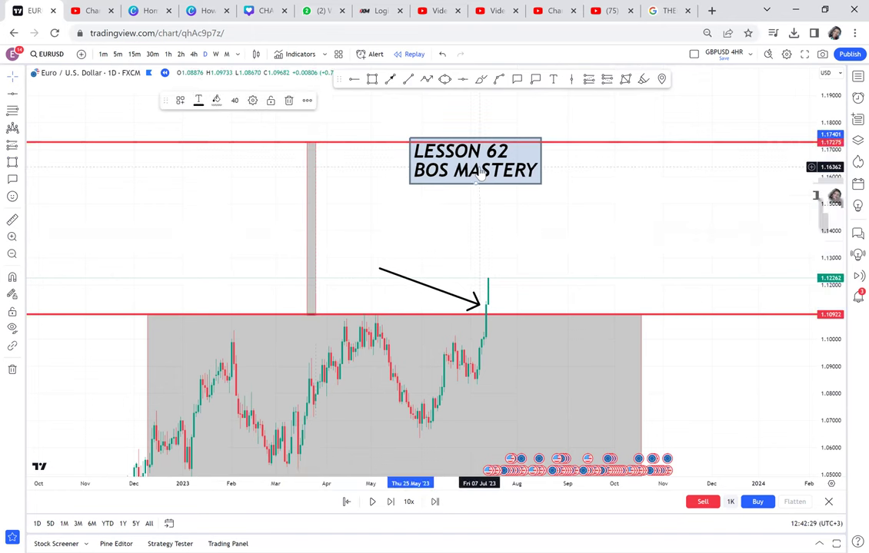
pyautogui.press('Delete')
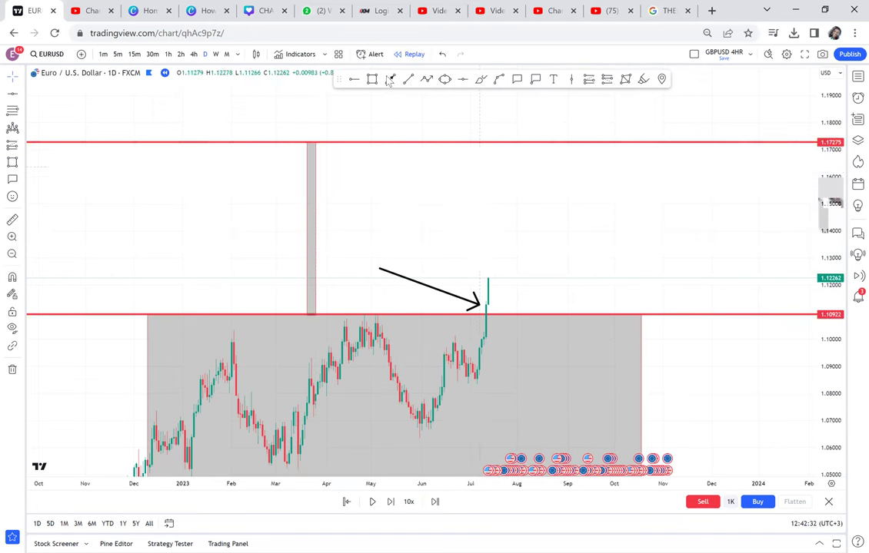
# Draw arrows from the breakout candle top, one down into the range, one up toward 1.17275
pyautogui.moveTo(499, 291); pyautogui.dragTo(538, 401)
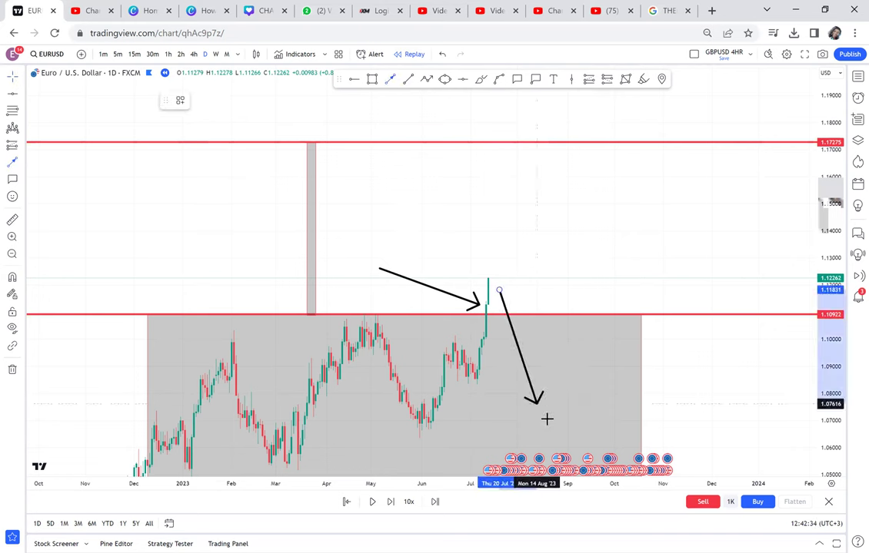
pyautogui.click(546, 419)
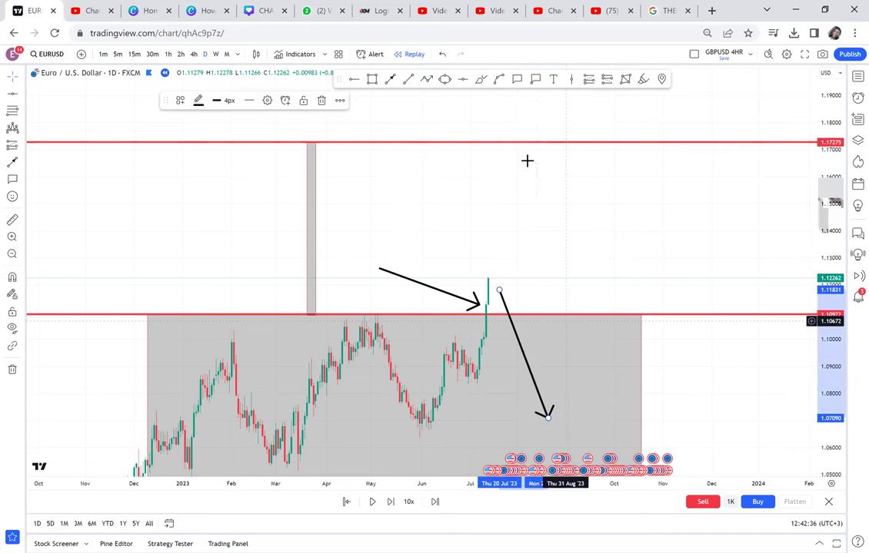
pyautogui.click(391, 80)
pyautogui.click(503, 280)
pyautogui.click(547, 165)
pyautogui.moveTo(627, 212); pyautogui.dragTo(550, 195)
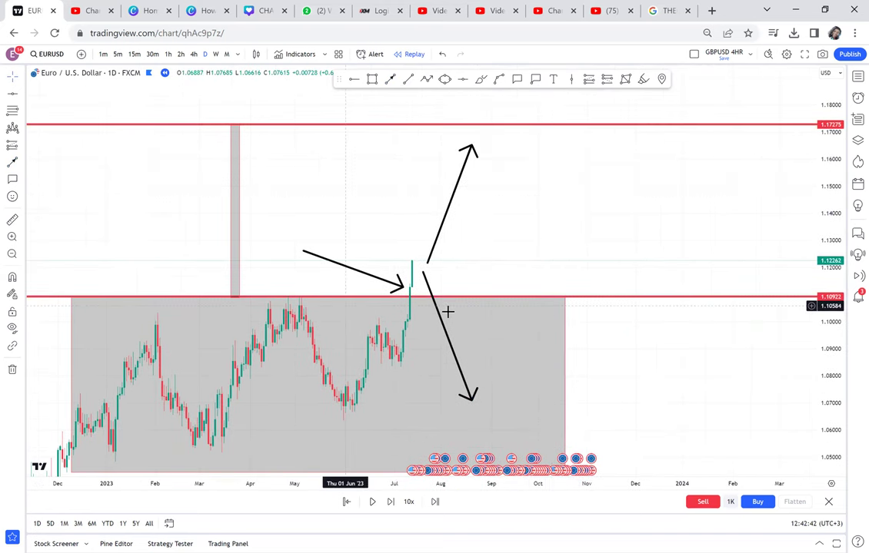
pyautogui.moveTo(465, 154); pyautogui.dragTo(386, 191)
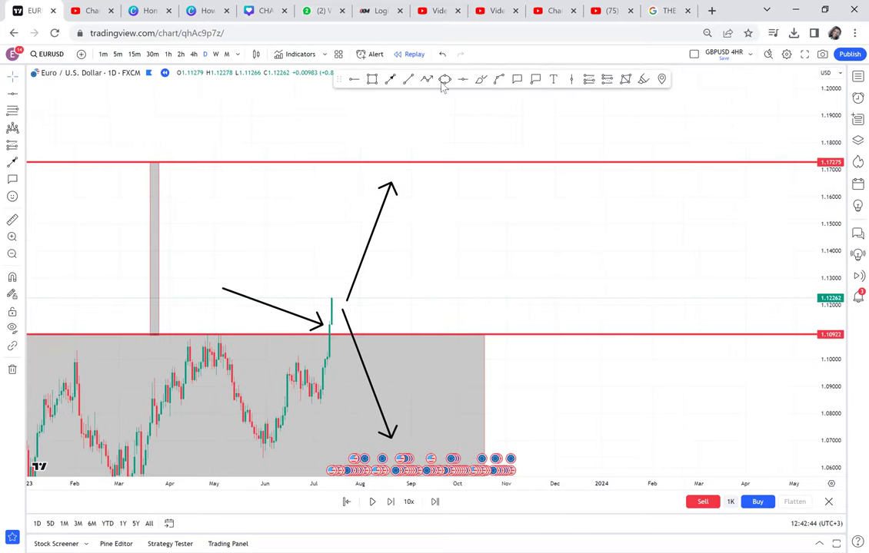
# Add a four-line text label: RESISTANCE = BOS, DAILY, WEEKL, MONTHLY
pyautogui.click(555, 81)
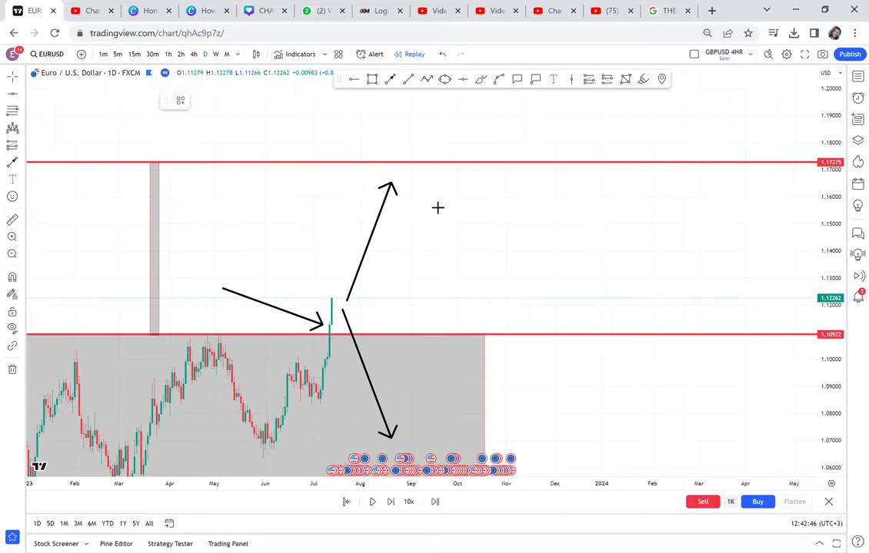
pyautogui.click(439, 209)
pyautogui.write('RE')
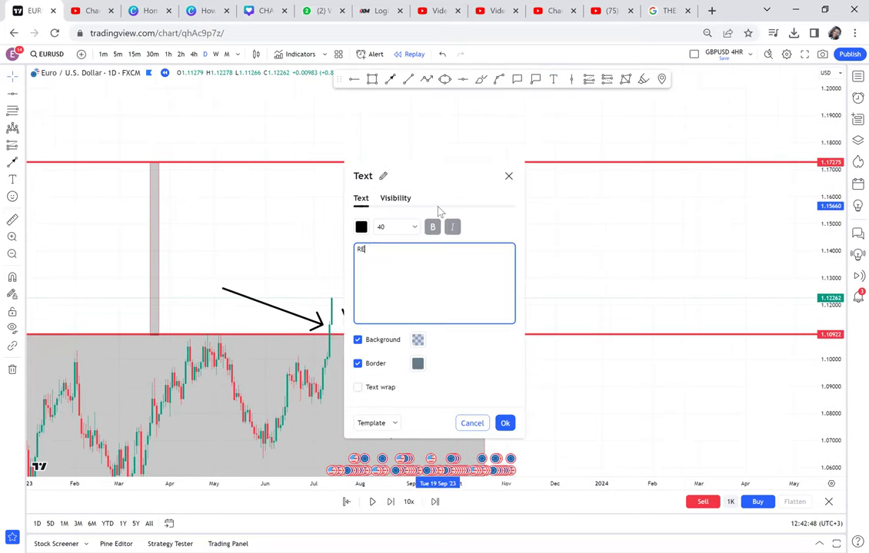
pyautogui.write('SISTANCW')
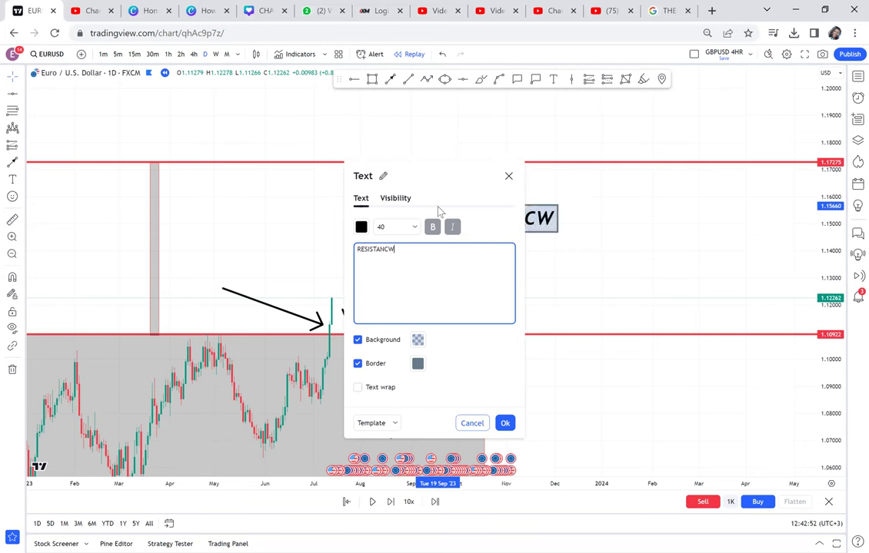
pyautogui.press('BackSpace')
pyautogui.write('E')
pyautogui.write(' = BOS')
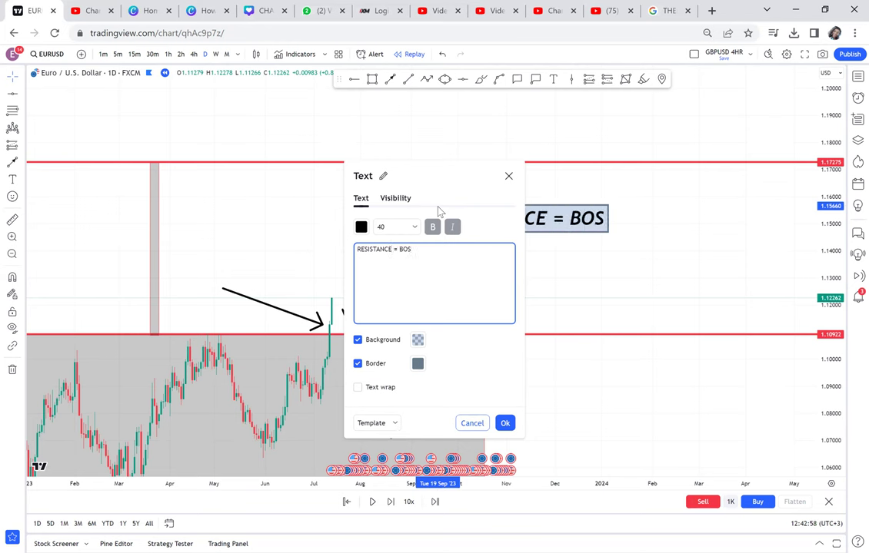
pyautogui.press('Return')
pyautogui.write('DAILY')
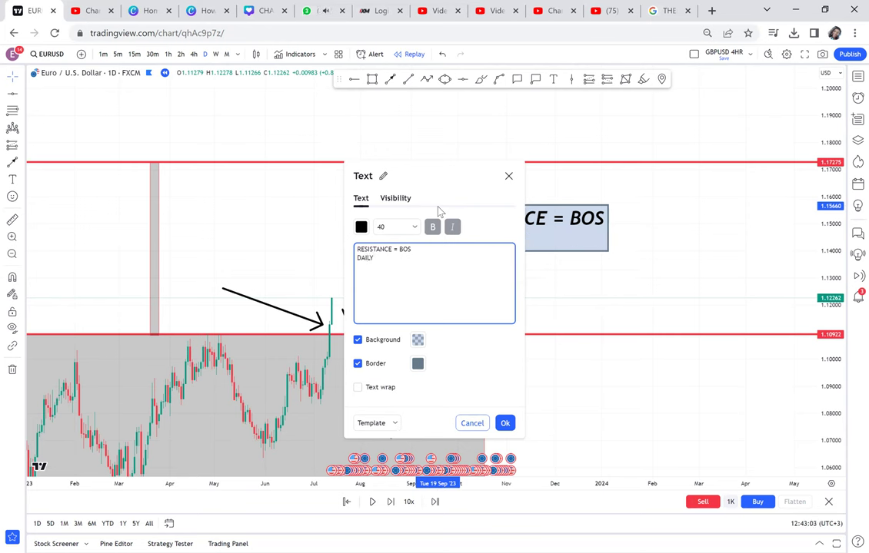
pyautogui.press('Return')
pyautogui.write('WEEKL')
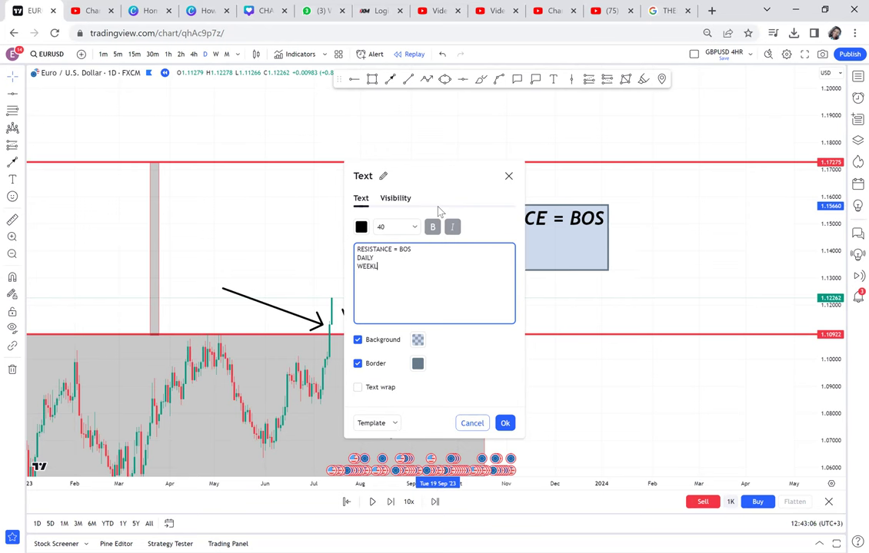
pyautogui.press('Return')
pyautogui.write('MONTHLY')
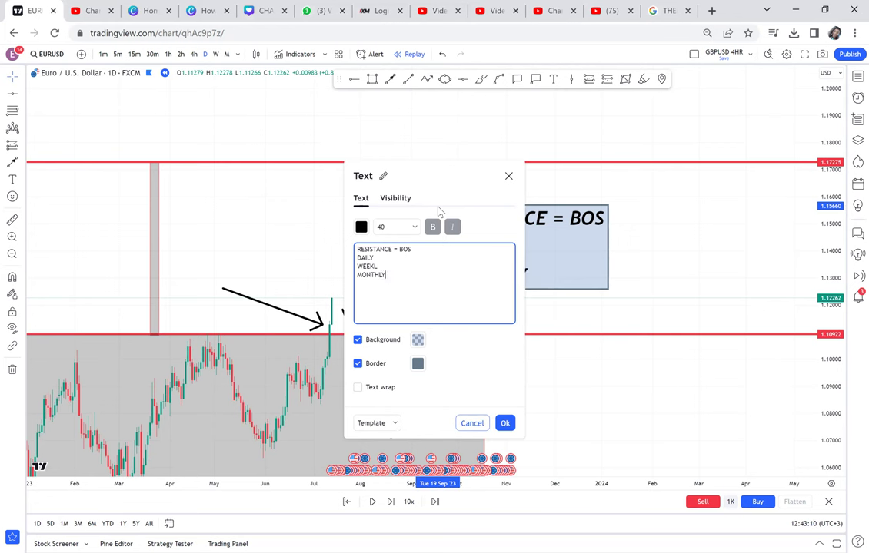
pyautogui.click(676, 253)
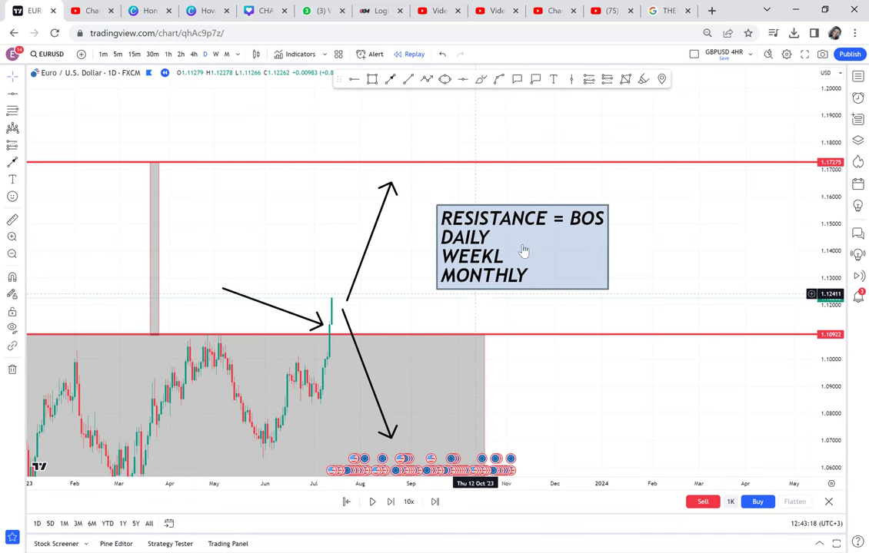
# Nudge the label slightly up-right and brush a red check beside DAILY
pyautogui.moveTo(464, 213); pyautogui.dragTo(473, 208)
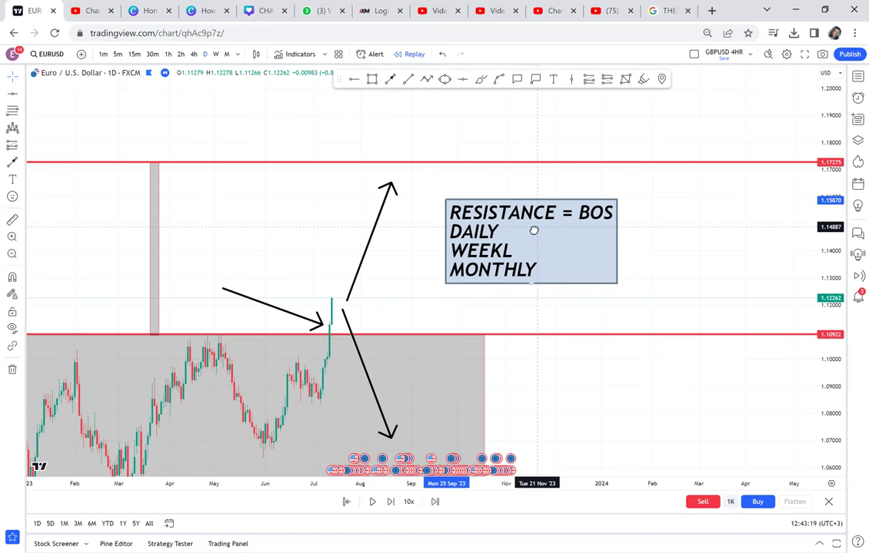
pyautogui.click(481, 80)
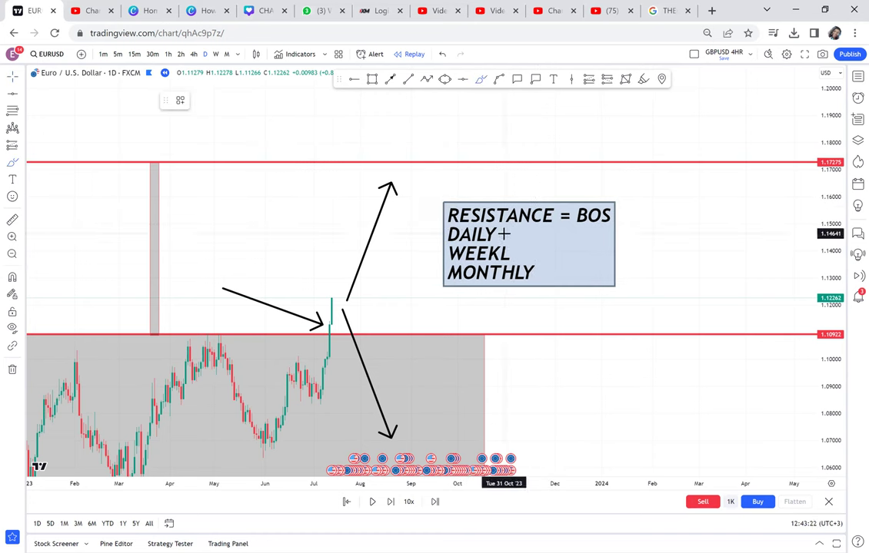
pyautogui.moveTo(542, 216); pyautogui.dragTo(505, 233)
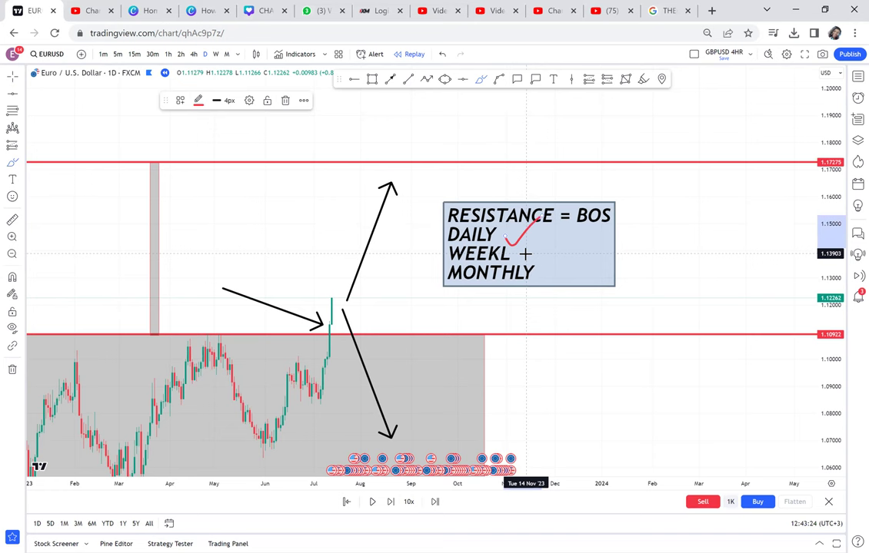
# Brush a check by WEEKL, an X and marks left of the lines, and circle the latest candles
pyautogui.moveTo(567, 220)
pyautogui.mouseDown()
pyautogui.moveTo(526, 255)
pyautogui.moveTo(595, 228)
pyautogui.mouseUp()
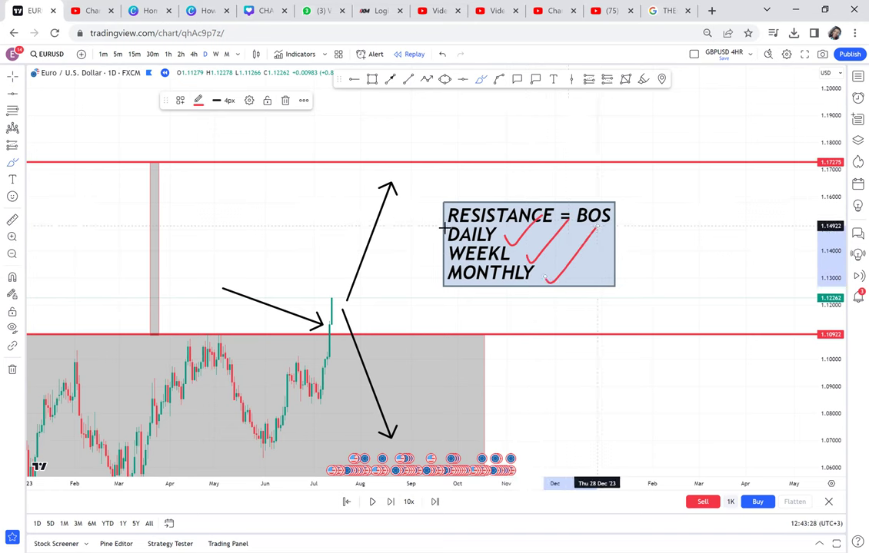
pyautogui.moveTo(435, 224); pyautogui.dragTo(438, 242)
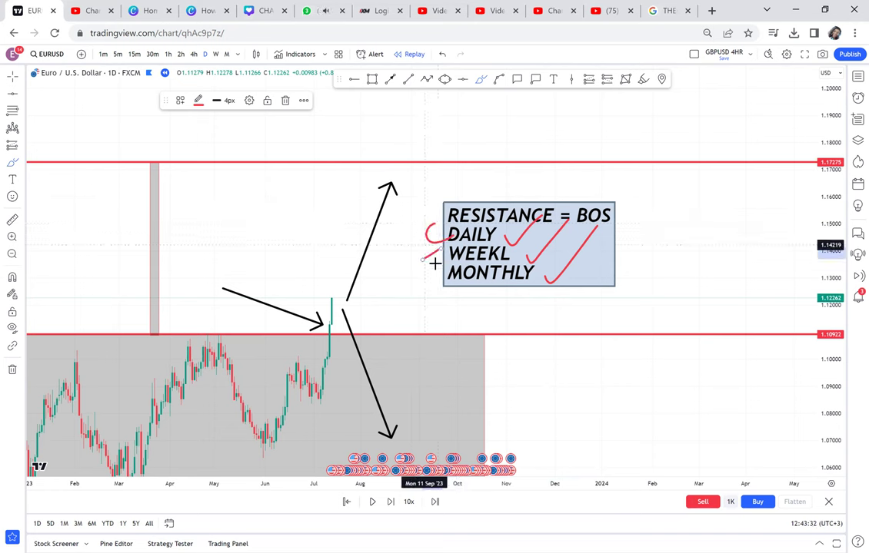
pyautogui.moveTo(423, 247); pyautogui.dragTo(438, 262)
pyautogui.moveTo(421, 261); pyautogui.dragTo(439, 248)
pyautogui.moveTo(422, 284); pyautogui.dragTo(436, 288)
pyautogui.moveTo(328, 285)
pyautogui.mouseDown()
pyautogui.moveTo(297, 351)
pyautogui.moveTo(345, 277)
pyautogui.moveTo(432, 188)
pyautogui.moveTo(453, 172)
pyautogui.moveTo(471, 182)
pyautogui.mouseUp()
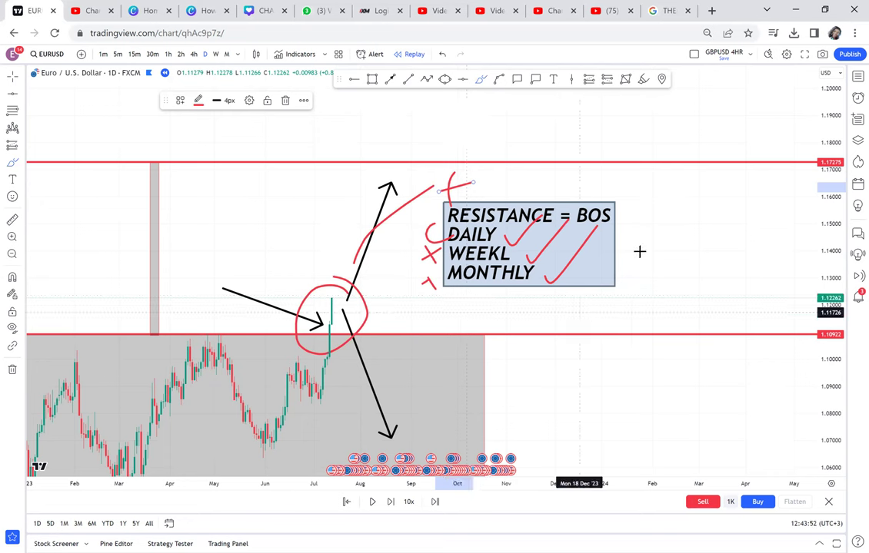
# Brush three red check marks right of the label plus extra strokes around the circle
pyautogui.moveTo(638, 241); pyautogui.dragTo(692, 194)
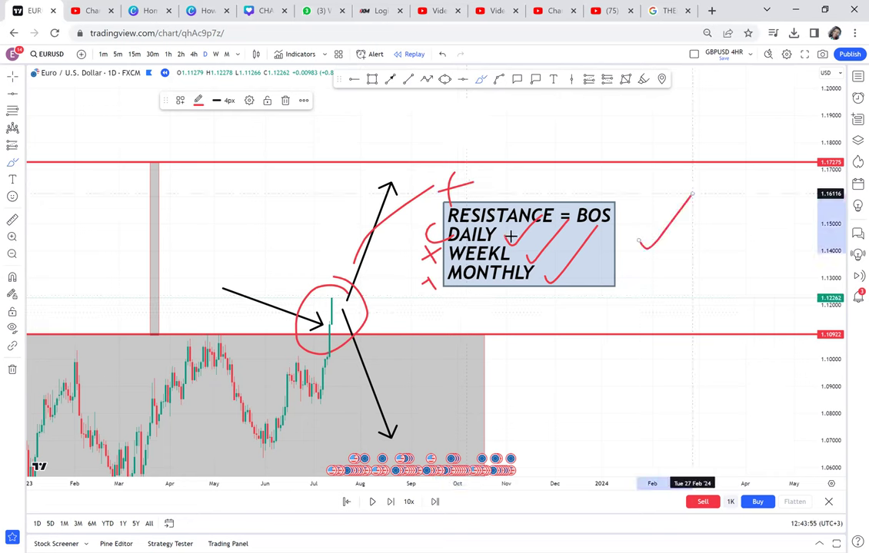
pyautogui.moveTo(651, 268); pyautogui.dragTo(707, 210)
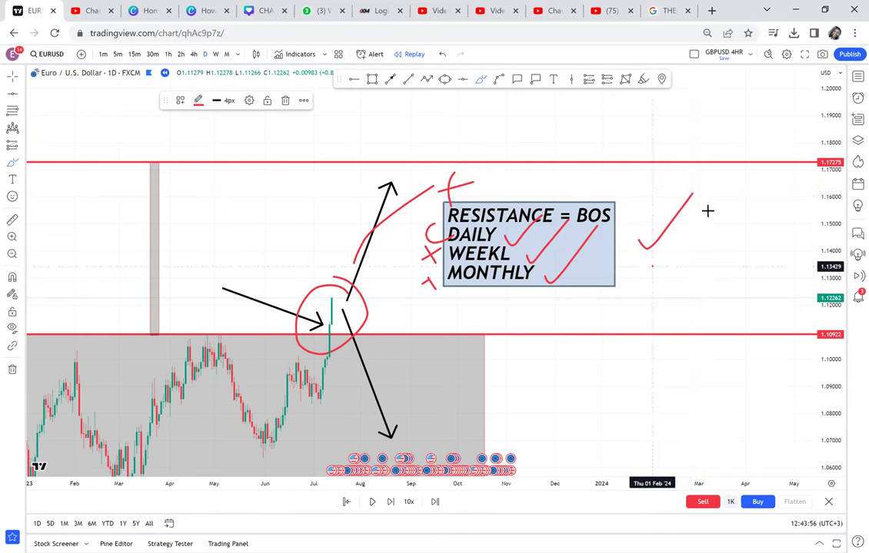
pyautogui.moveTo(658, 296); pyautogui.dragTo(716, 243)
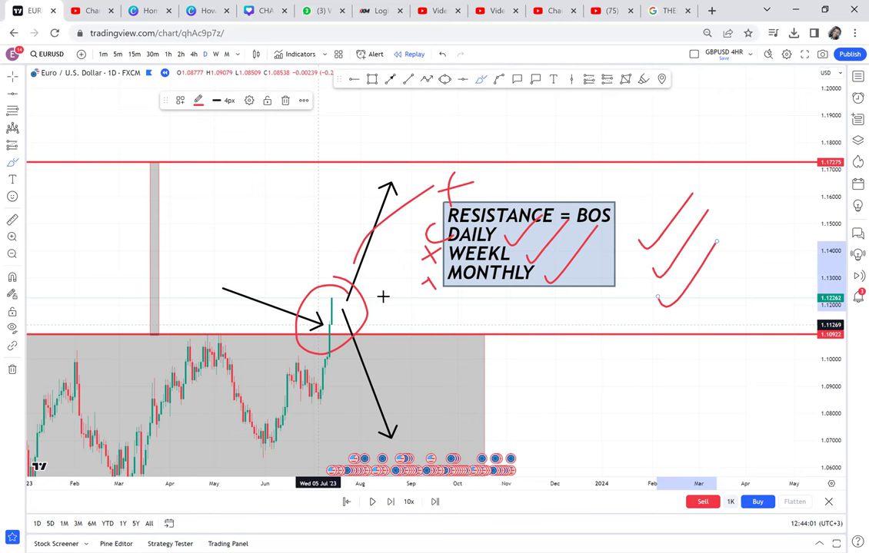
pyautogui.moveTo(375, 296)
pyautogui.mouseDown()
pyautogui.moveTo(384, 325)
pyautogui.moveTo(405, 286)
pyautogui.mouseUp()
pyautogui.moveTo(423, 175); pyautogui.dragTo(408, 314)
pyautogui.moveTo(363, 286)
pyautogui.mouseDown()
pyautogui.moveTo(391, 292)
pyautogui.moveTo(406, 315)
pyautogui.moveTo(510, 243)
pyautogui.mouseUp()
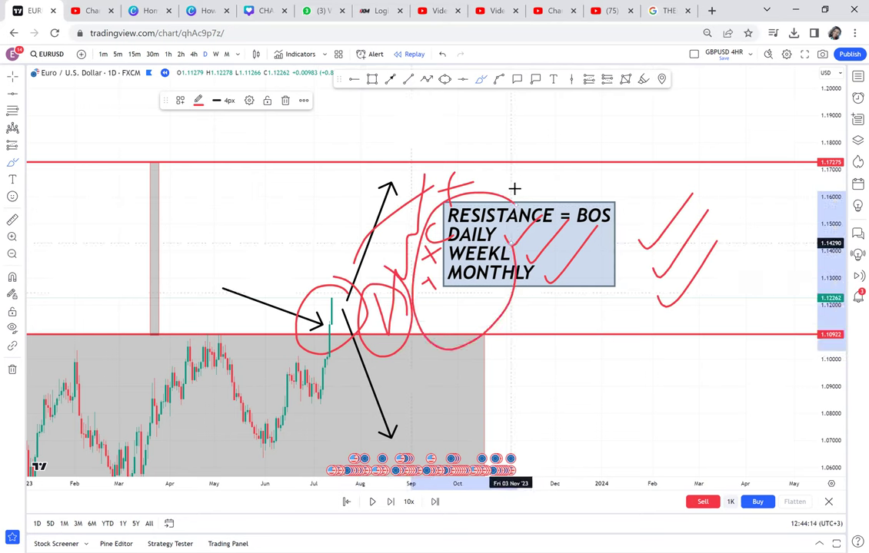
# Undo the red brush annotations, including the X and check marks
pyautogui.click(442, 55)
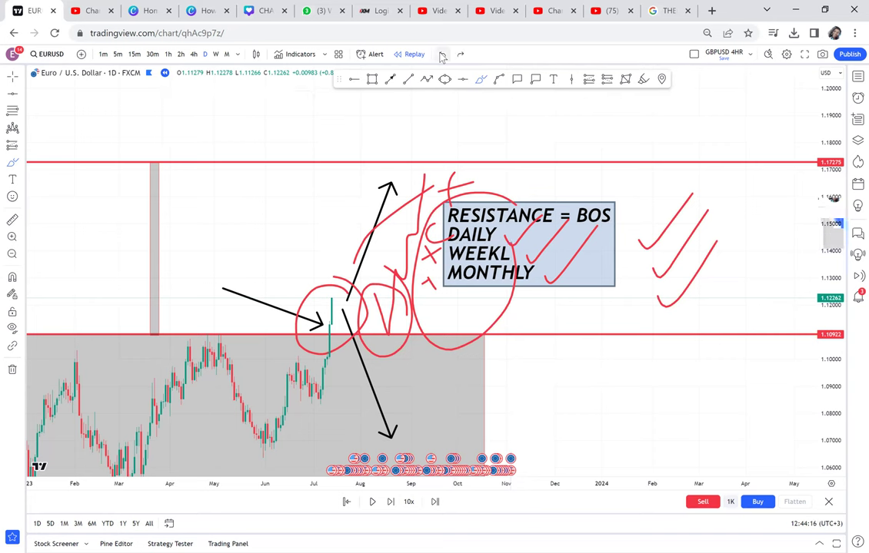
pyautogui.click(442, 55)
pyautogui.click(442, 55)
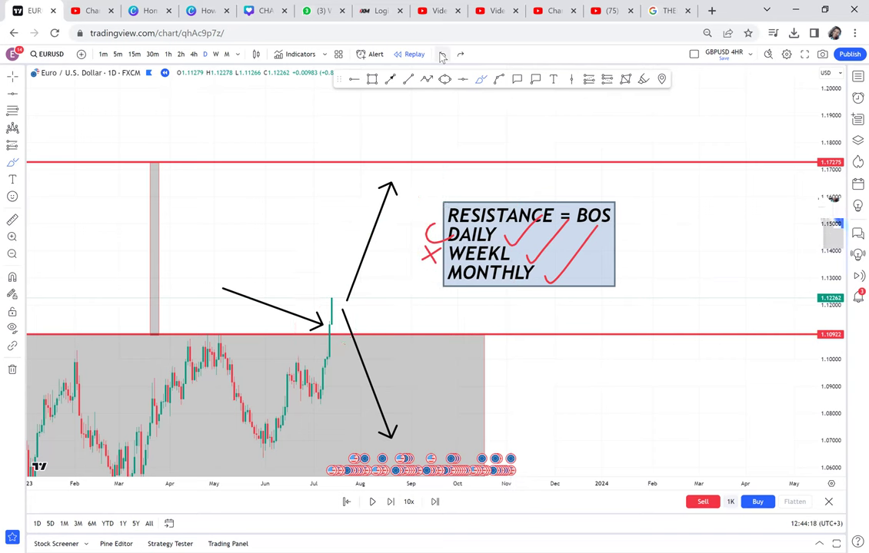
pyautogui.click(442, 56)
pyautogui.click(442, 55)
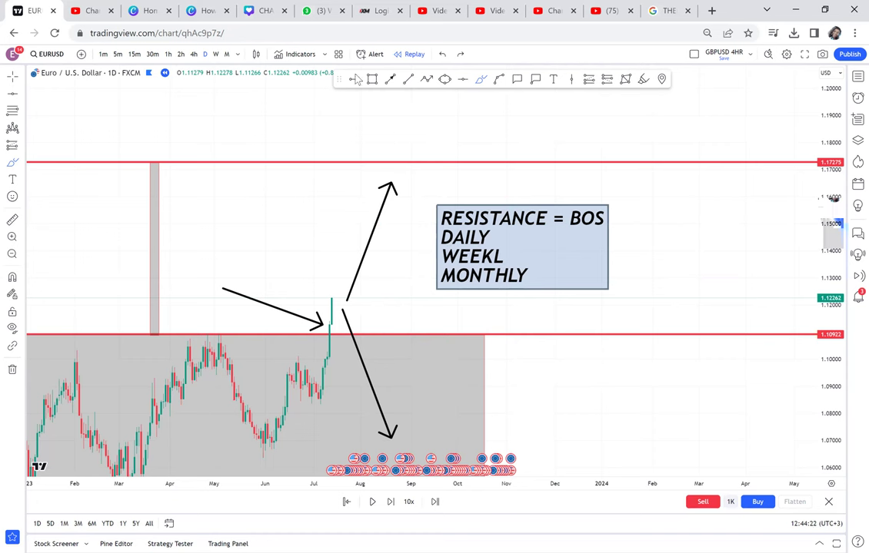
# Move the label up and to the right, deleting a stray horizontal ray
pyautogui.click(492, 286)
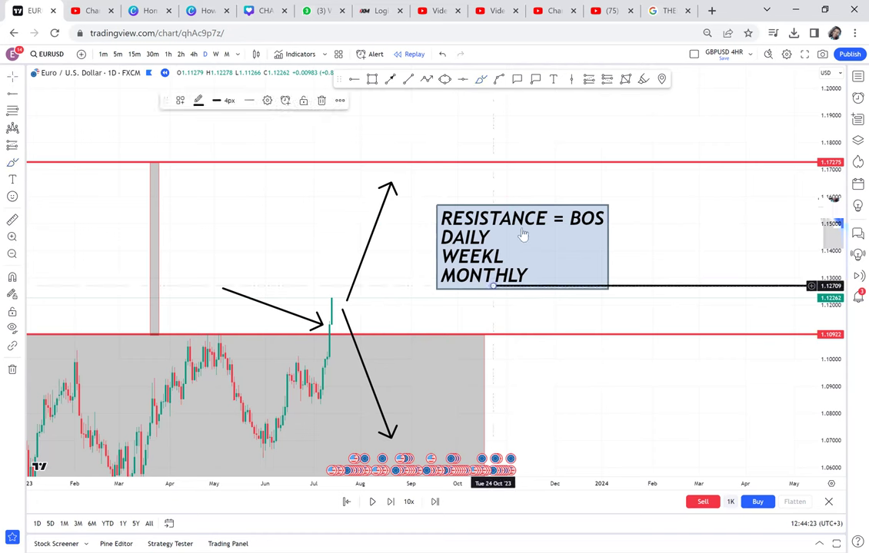
pyautogui.click(584, 140)
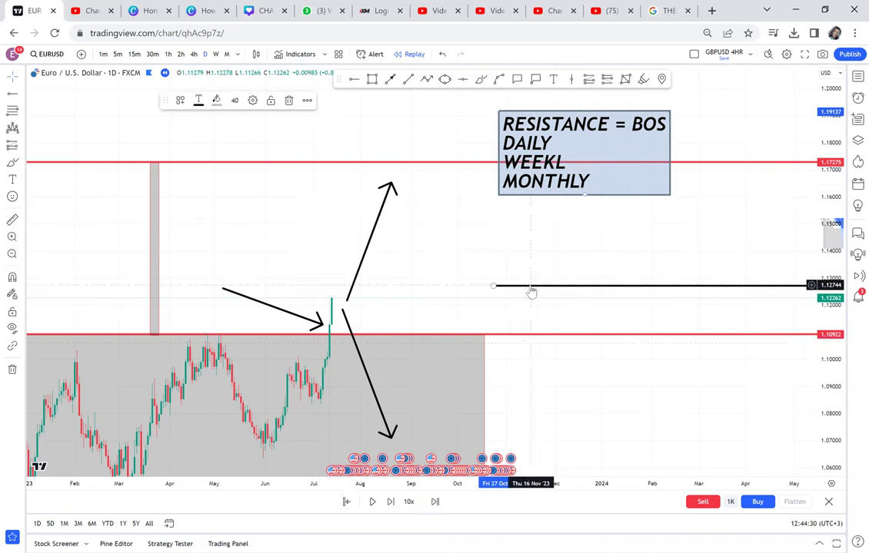
pyautogui.press('Delete')
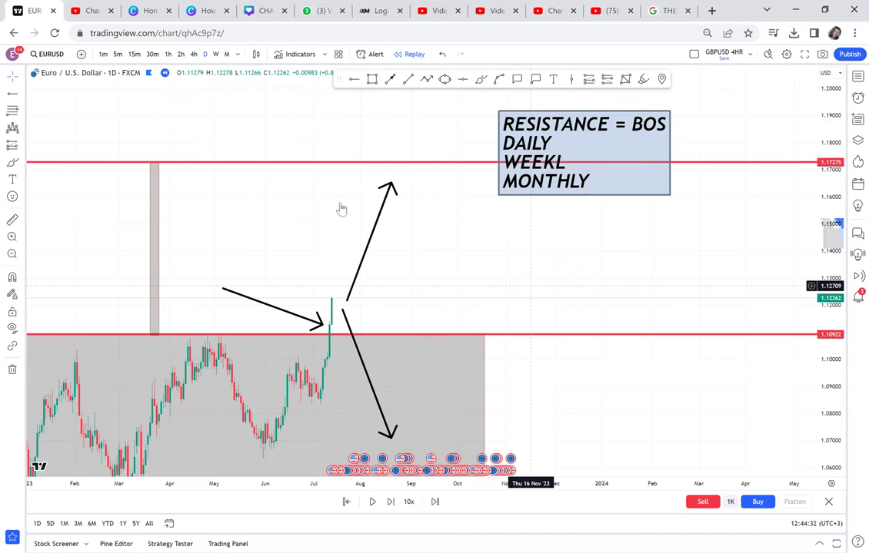
# Delete the upward and downward arrows and brush a fresh red check beside DAILY
pyautogui.click(372, 241)
pyautogui.press('Delete')
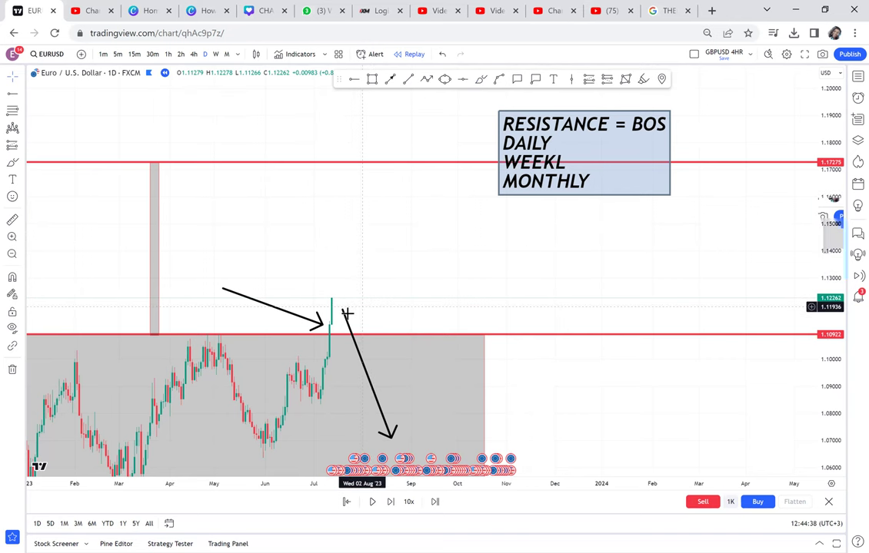
pyautogui.click(342, 313)
pyautogui.press('Delete')
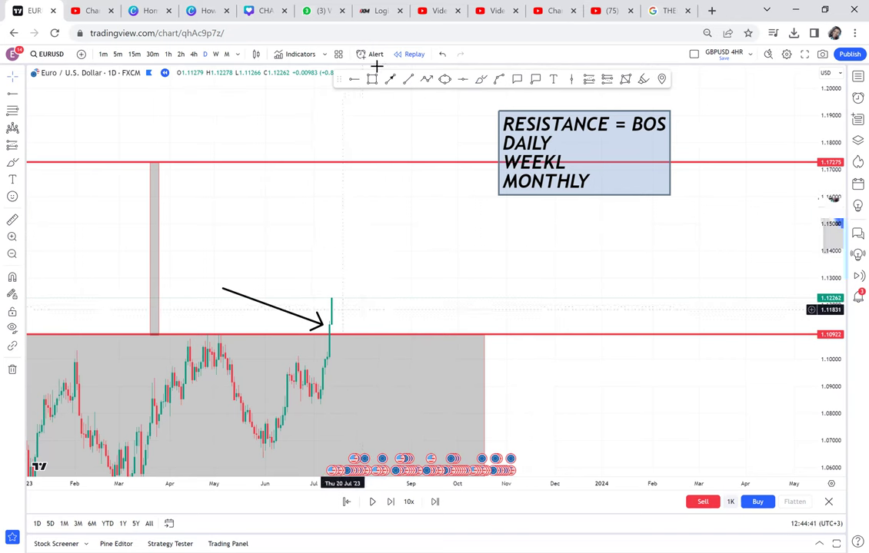
pyautogui.click(481, 80)
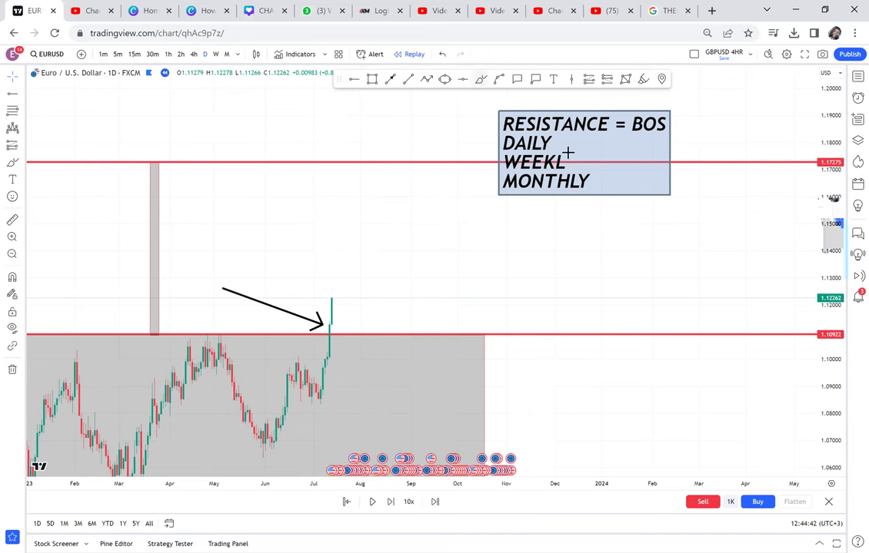
pyautogui.moveTo(558, 139); pyautogui.dragTo(592, 114)
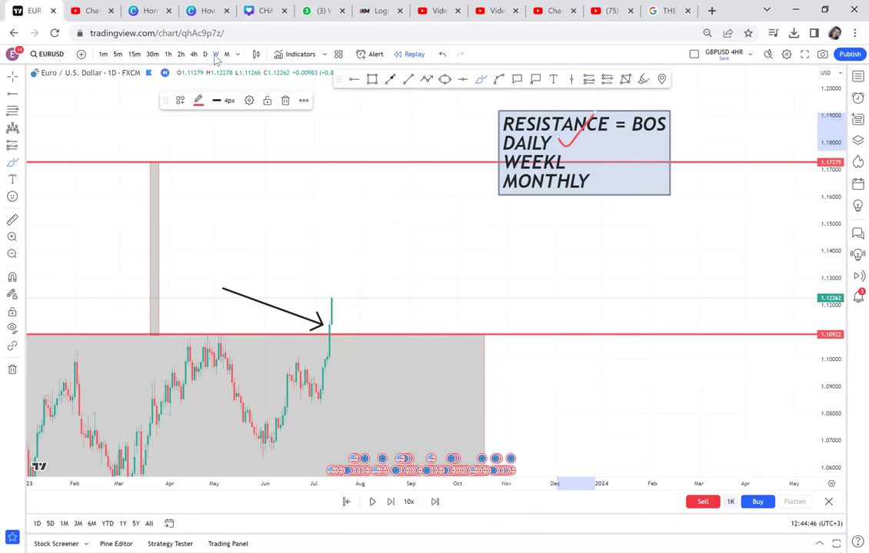
# Toggle weekly and daily candles, step the replay one bar forward, then settle on weekly
pyautogui.click(216, 54)
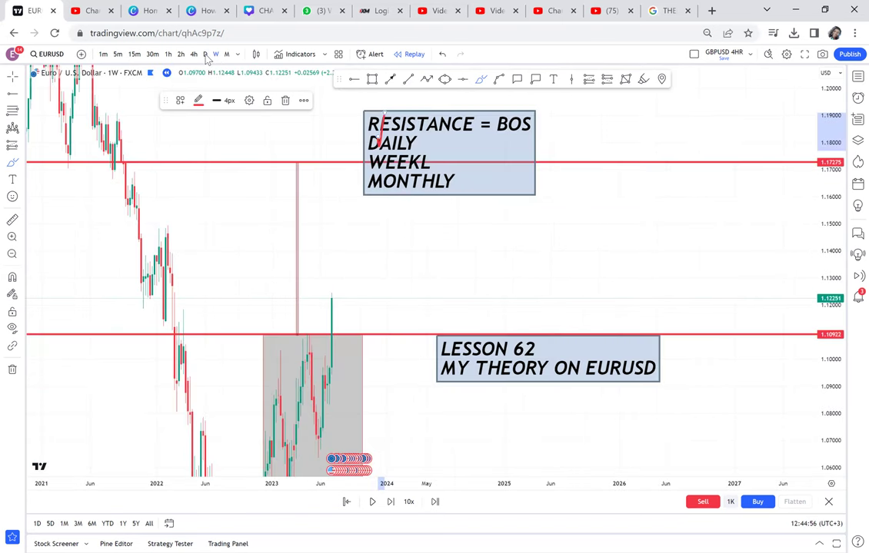
pyautogui.click(206, 55)
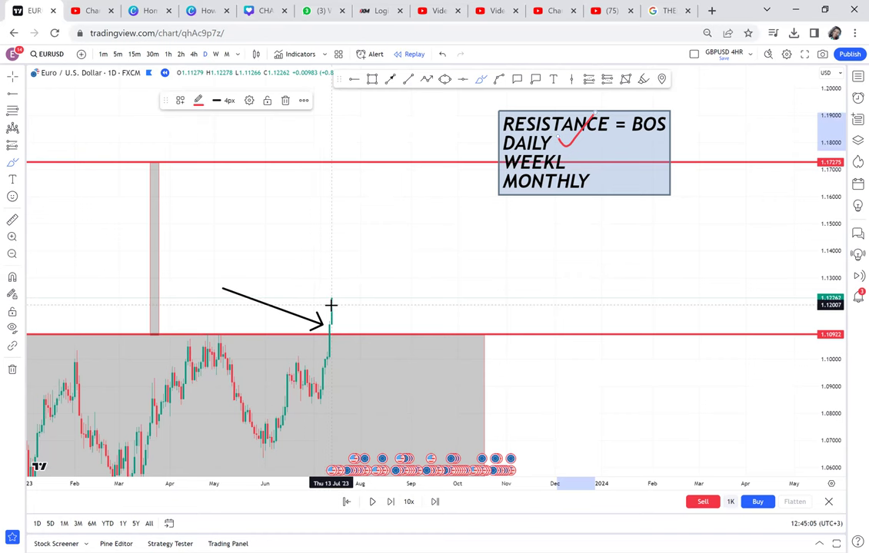
pyautogui.click(390, 503)
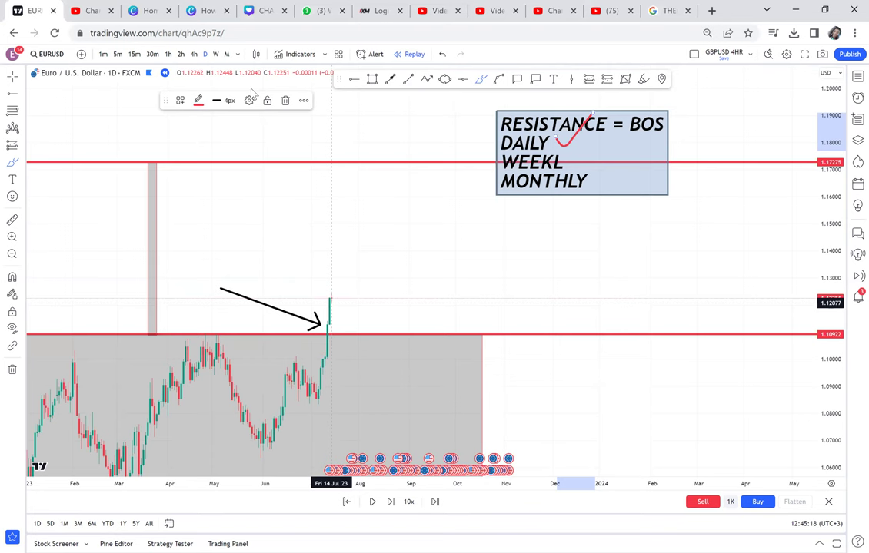
pyautogui.click(216, 55)
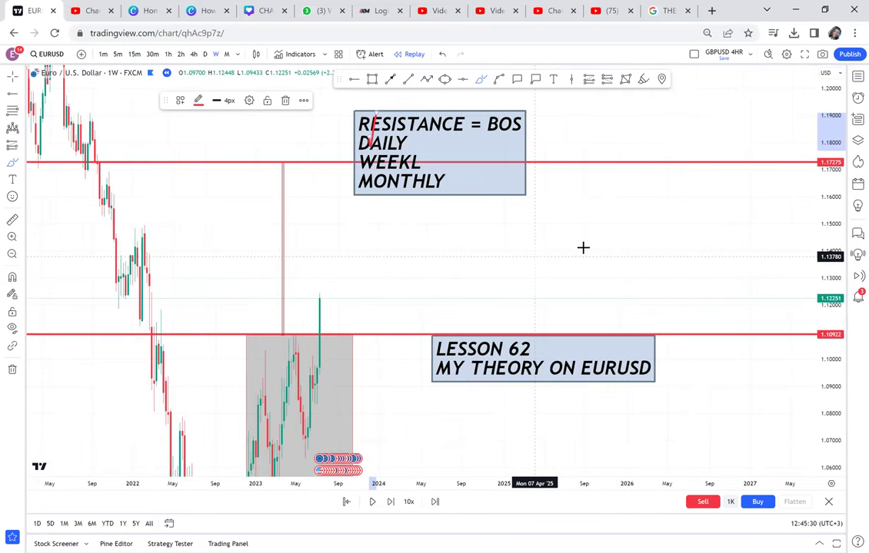
# Brush a rising red curve, ticks beside DAILY and WEEKL, and a circle around MONTHLY
pyautogui.moveTo(536, 256); pyautogui.dragTo(675, 213)
pyautogui.moveTo(413, 139)
pyautogui.mouseDown()
pyautogui.moveTo(421, 145)
pyautogui.moveTo(446, 120)
pyautogui.mouseUp()
pyautogui.moveTo(416, 162); pyautogui.dragTo(432, 171)
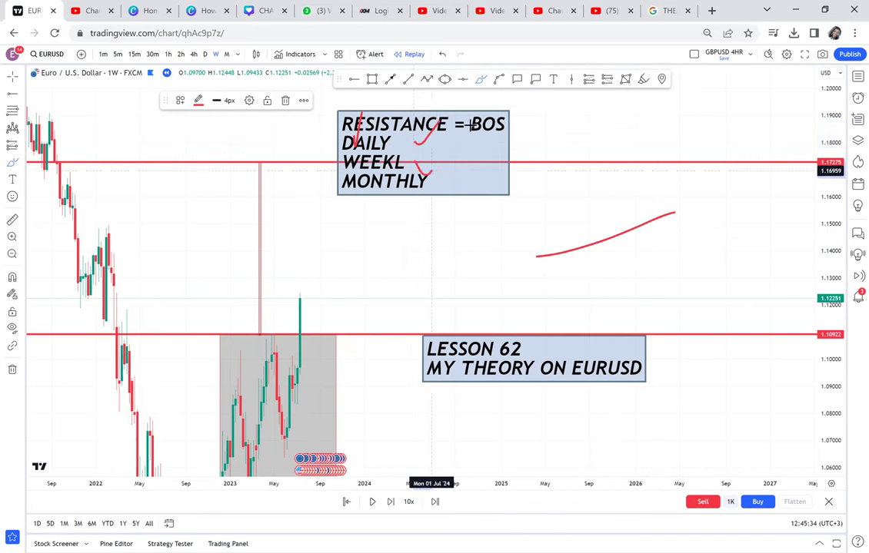
pyautogui.moveTo(470, 124); pyautogui.dragTo(423, 176)
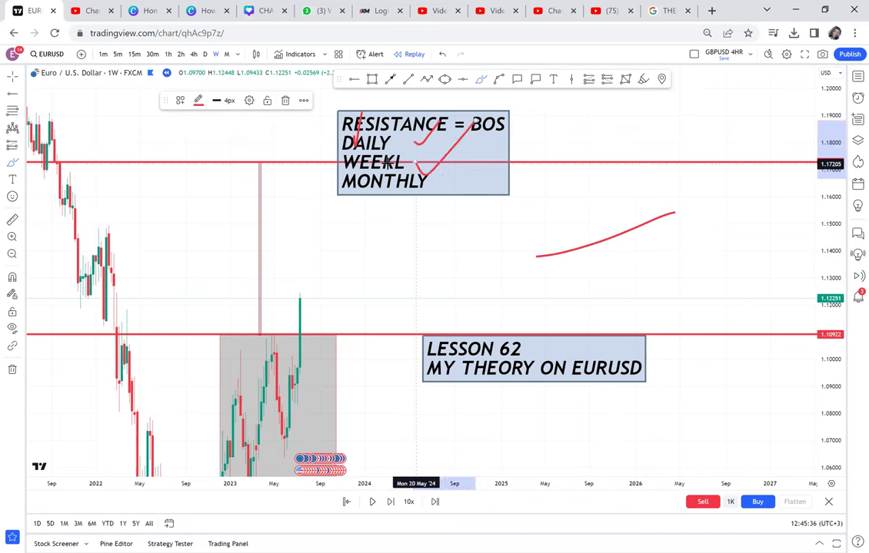
pyautogui.moveTo(345, 194)
pyautogui.mouseDown()
pyautogui.moveTo(410, 193)
pyautogui.moveTo(416, 179)
pyautogui.mouseUp()
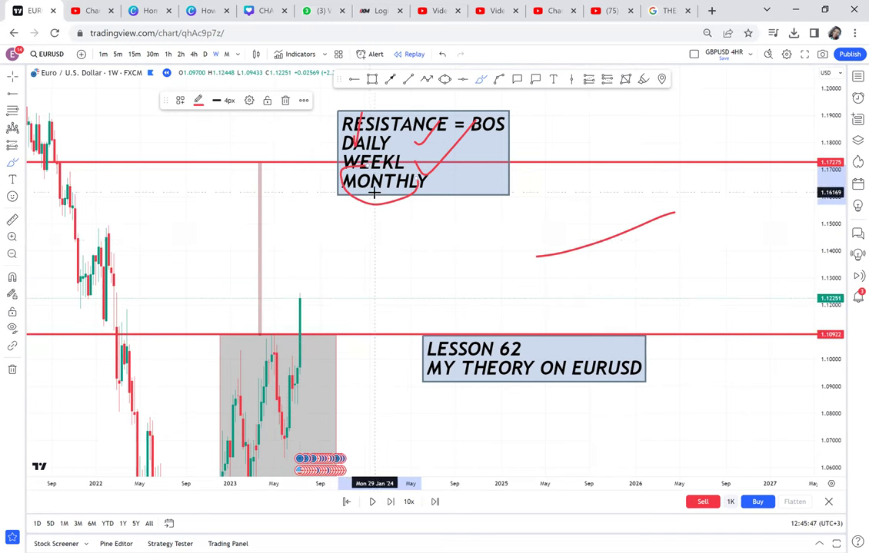
# Place a horizontal ray at 1.15589, then delete it and adjust the view
pyautogui.click(354, 80)
pyautogui.click(569, 208)
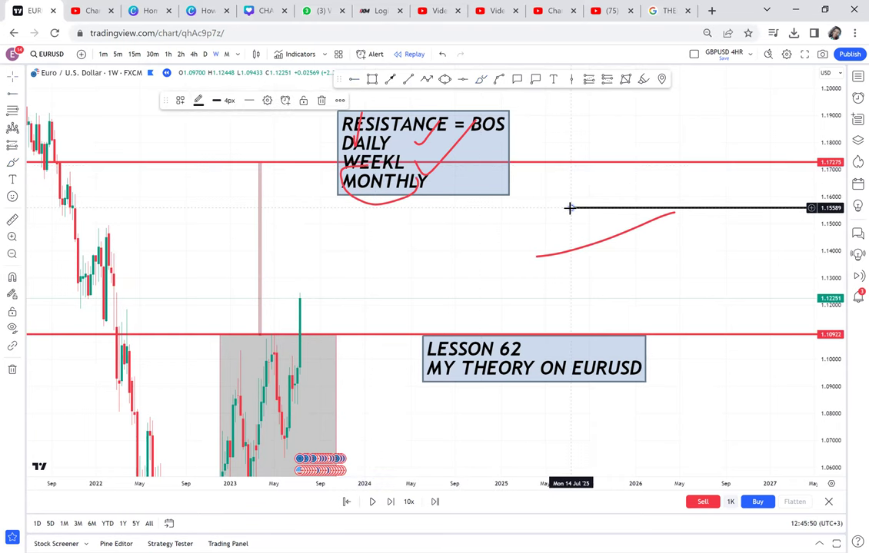
pyautogui.press('Delete')
pyautogui.moveTo(498, 251); pyautogui.dragTo(525, 245)
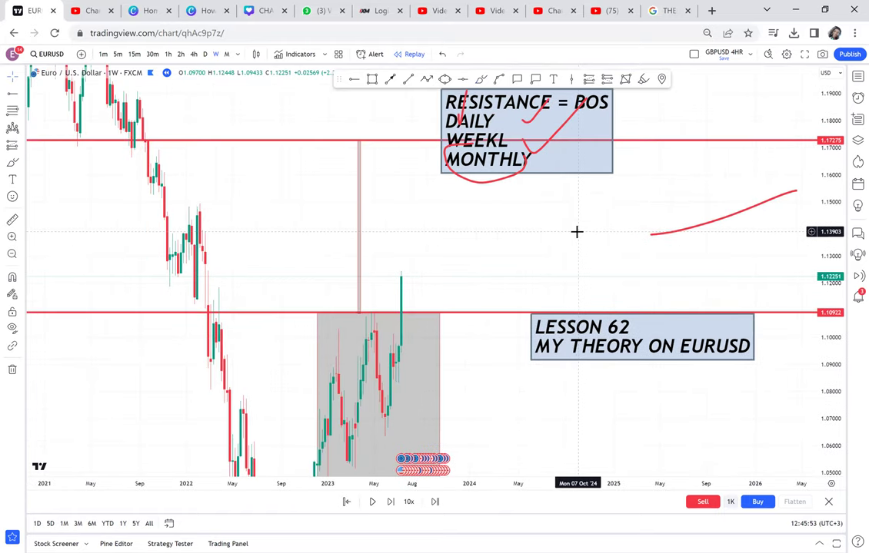
pyautogui.scroll(1, 577, 231)
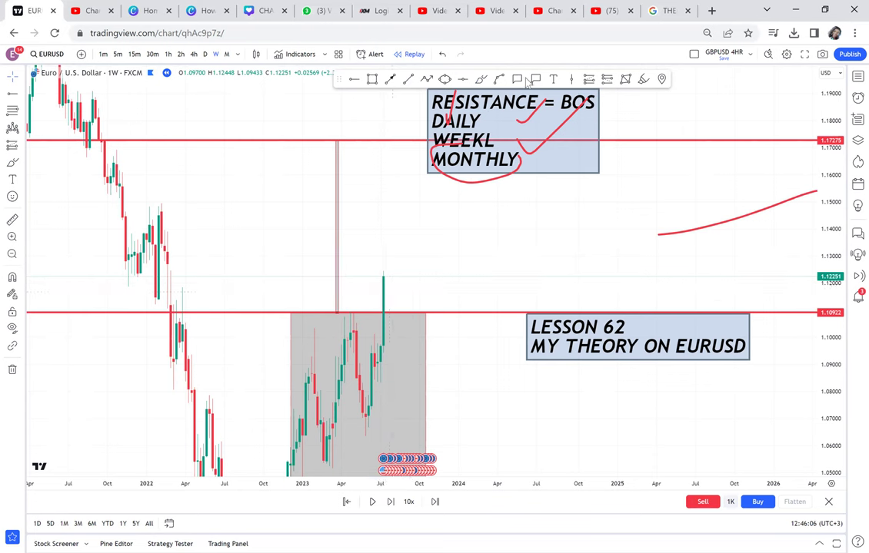
# Add a vertical line at the 31 Jul '23 weekly candle and zoom in around it
pyautogui.click(393, 251)
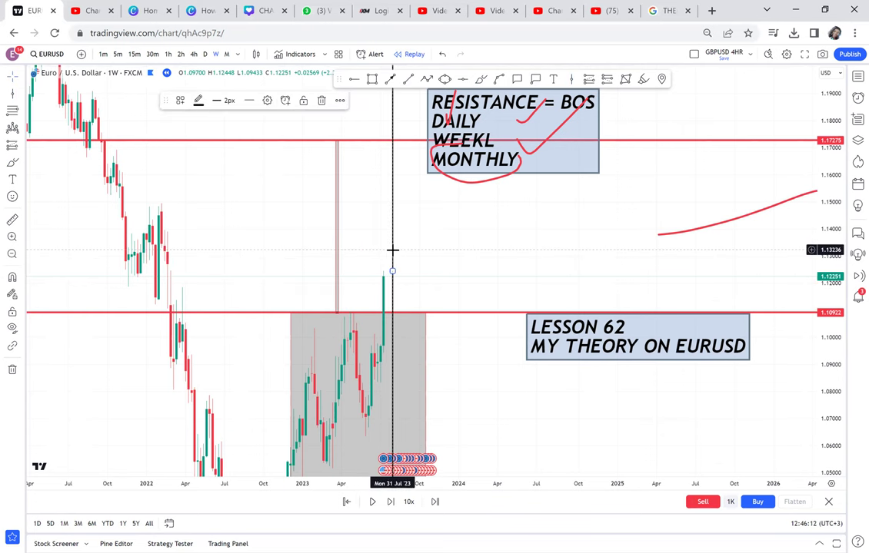
pyautogui.scroll(4, 393, 266)
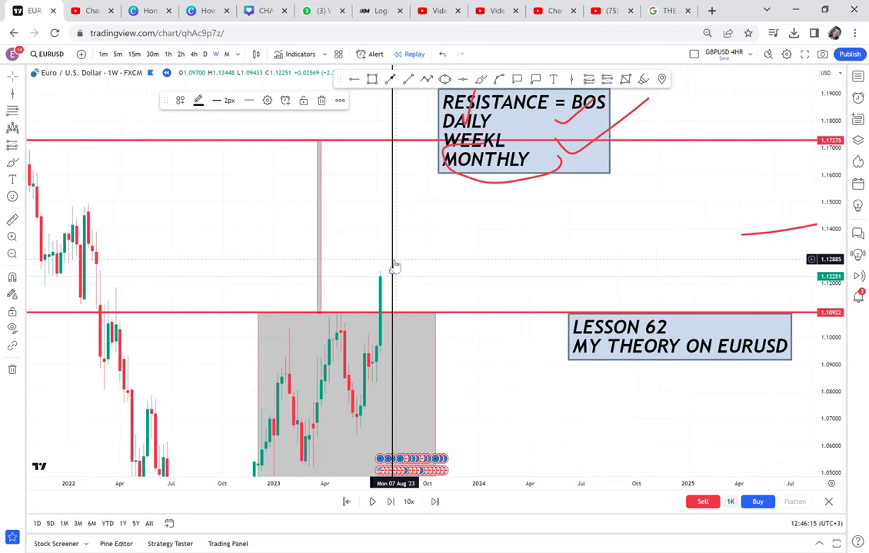
pyautogui.scroll(3, 305, 383)
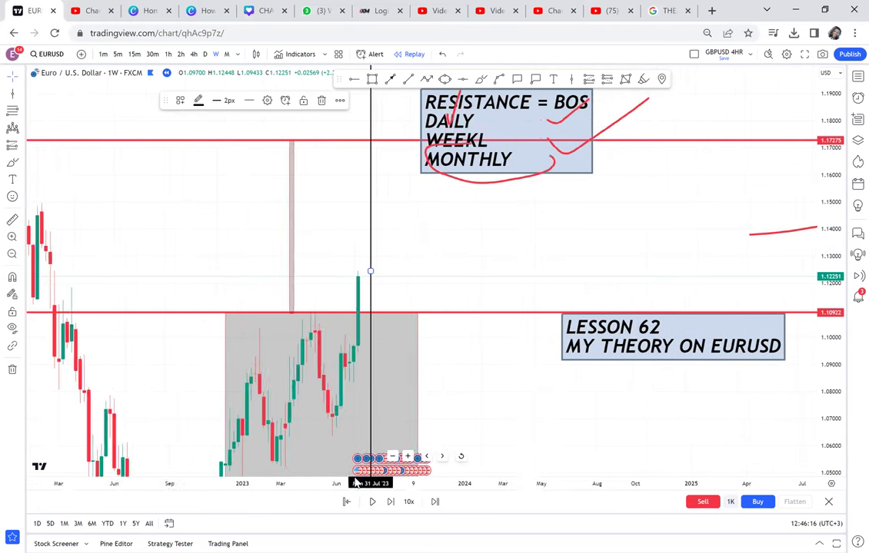
pyautogui.moveTo(471, 356); pyautogui.dragTo(707, 339)
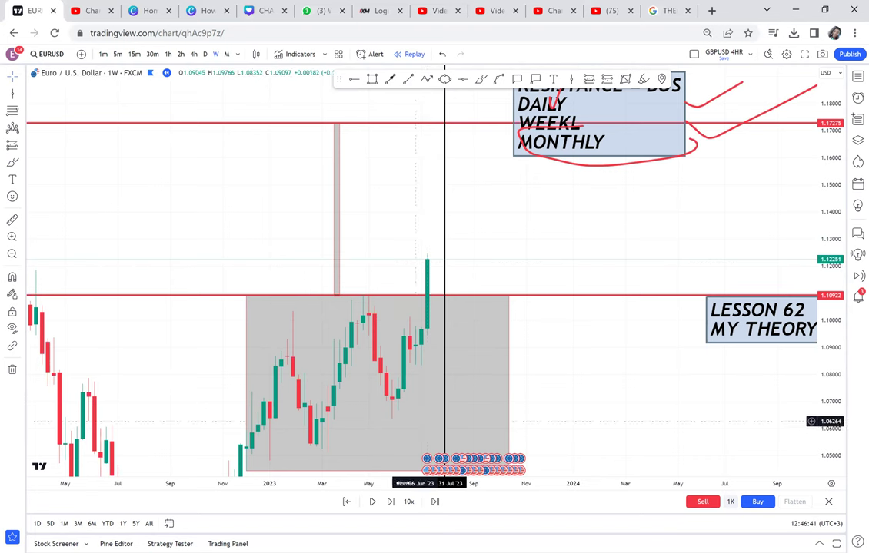
# Step the weekly replay forward six bars to near 1.10023, then restart it from 7 Aug '23
pyautogui.click(392, 502)
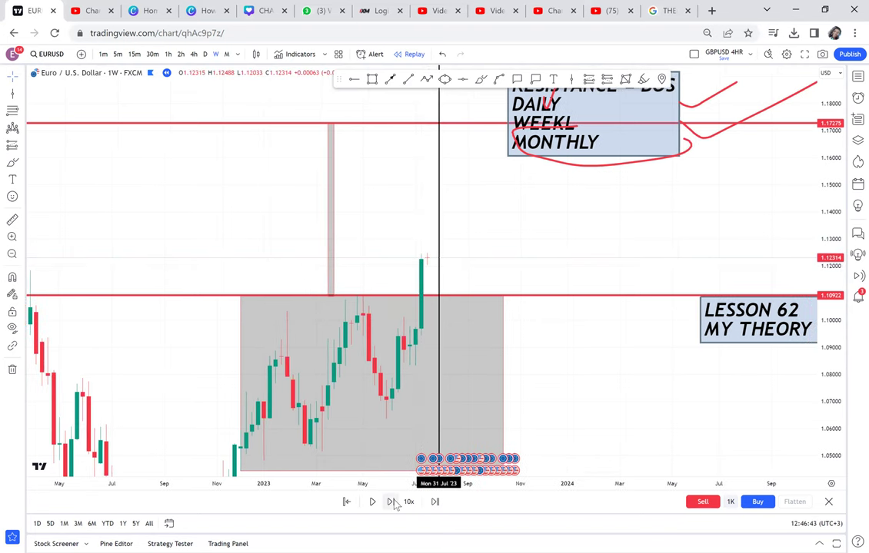
pyautogui.click(391, 502)
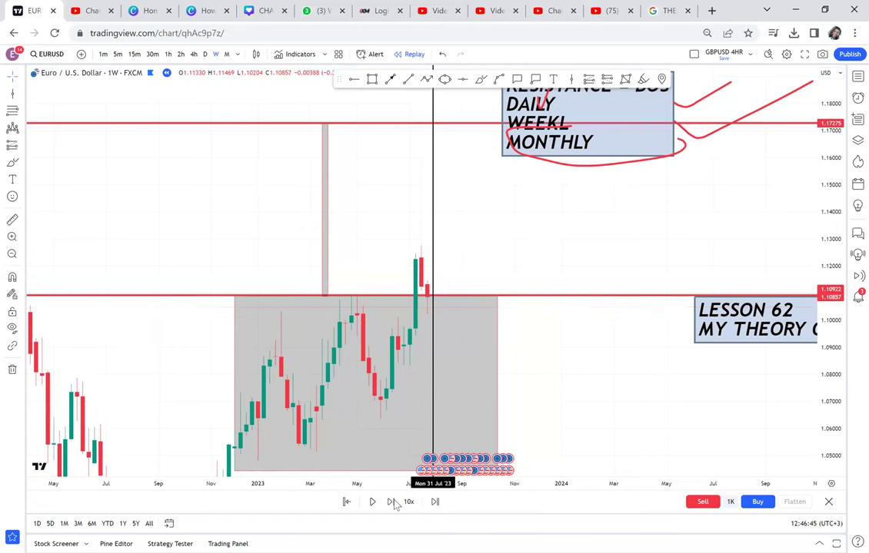
pyautogui.click(391, 502)
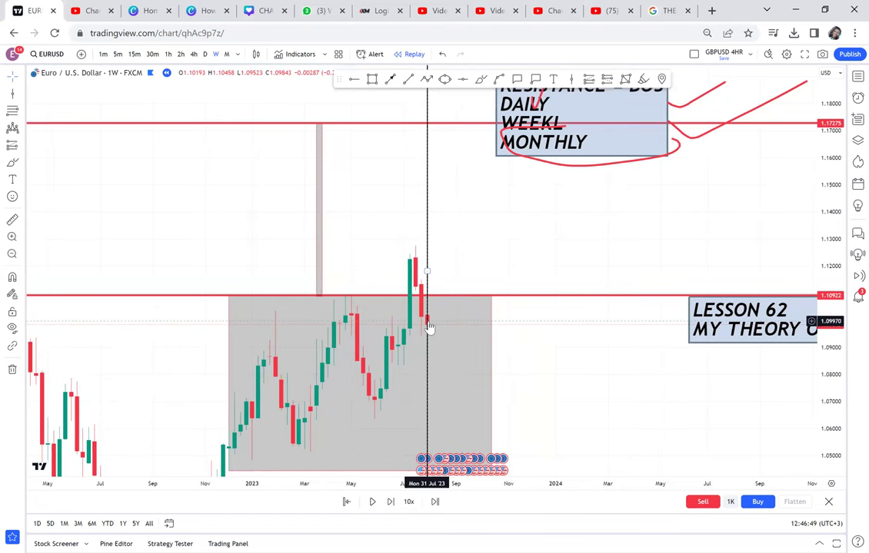
pyautogui.click(391, 502)
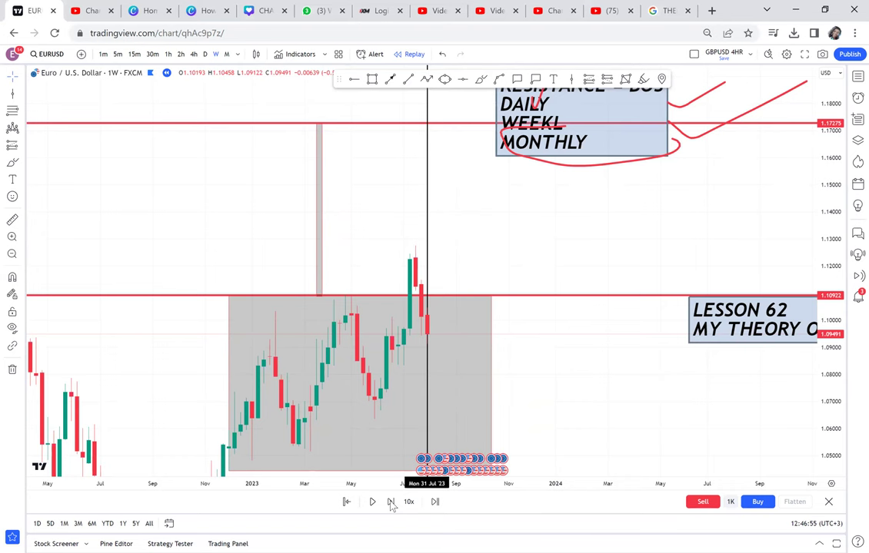
pyautogui.click(390, 502)
pyautogui.click(391, 502)
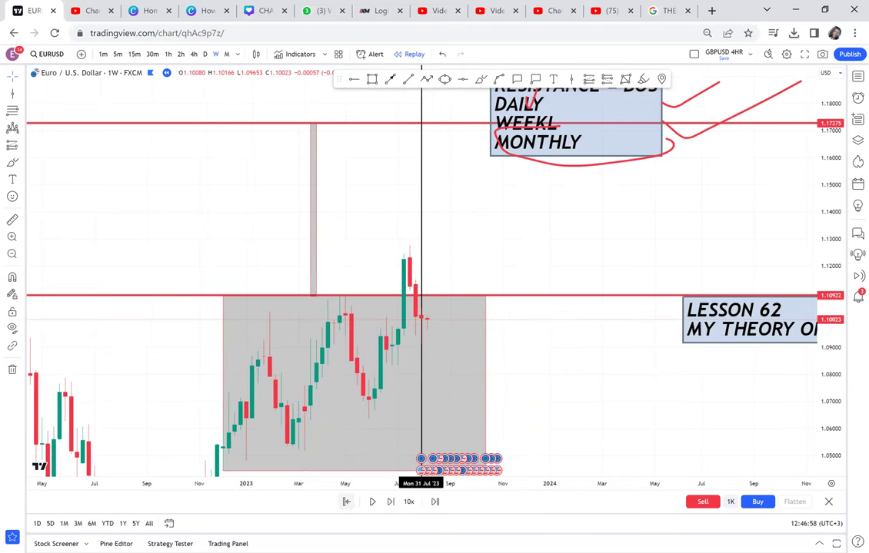
pyautogui.click(346, 502)
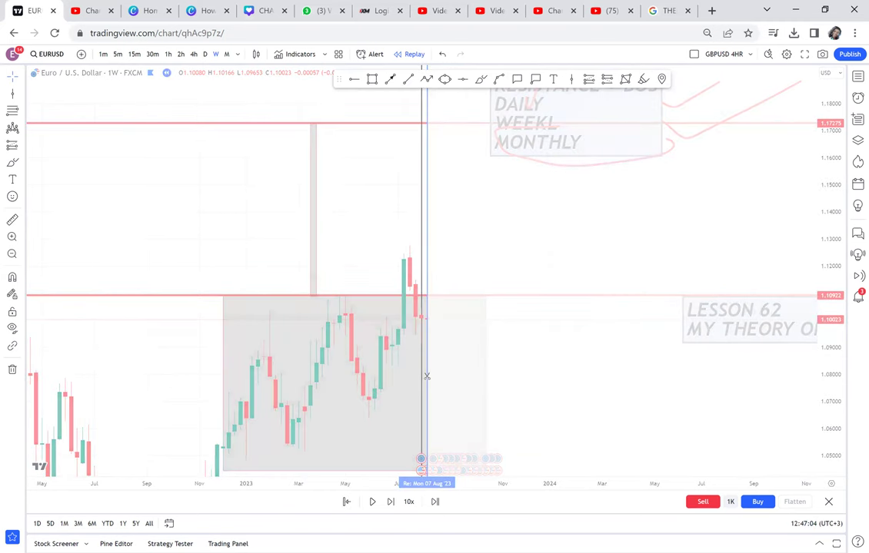
pyautogui.click(427, 377)
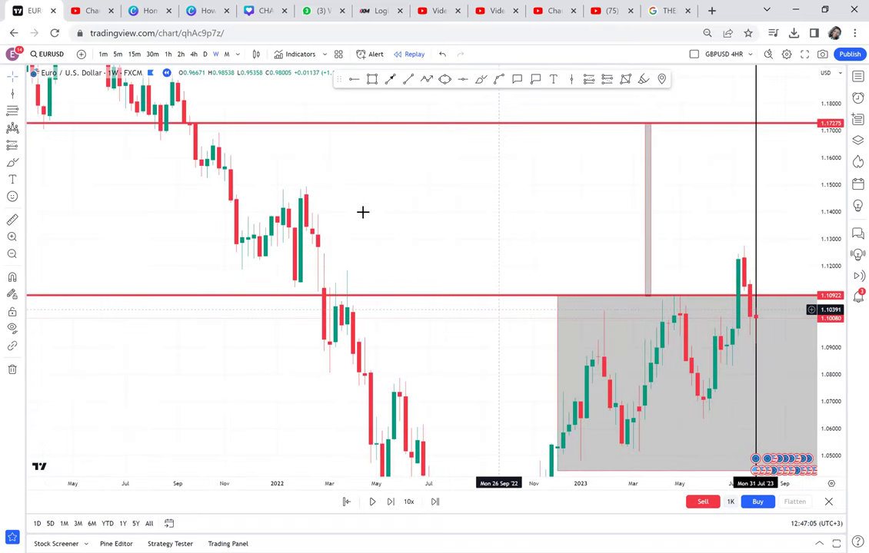
# Delete the black vertical line and switch the EURUSD chart to monthly (M) candles
pyautogui.click(577, 183)
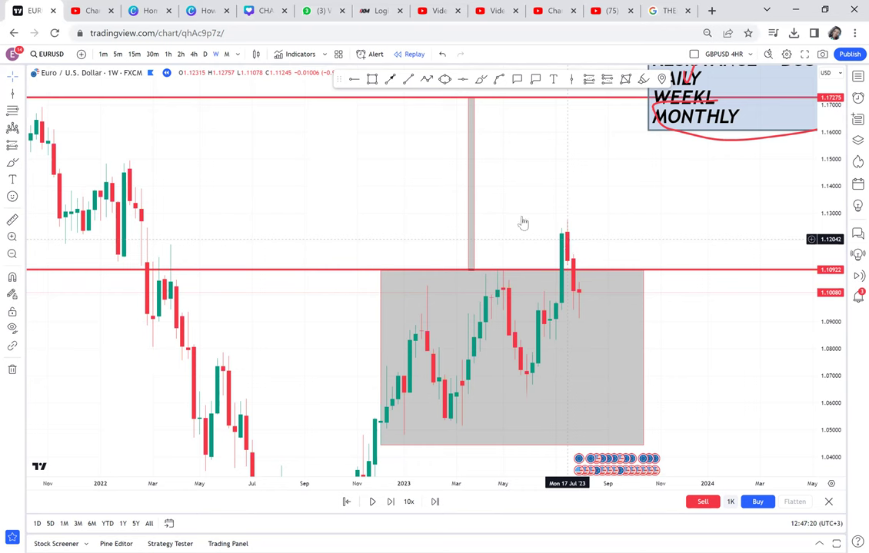
pyautogui.click(228, 54)
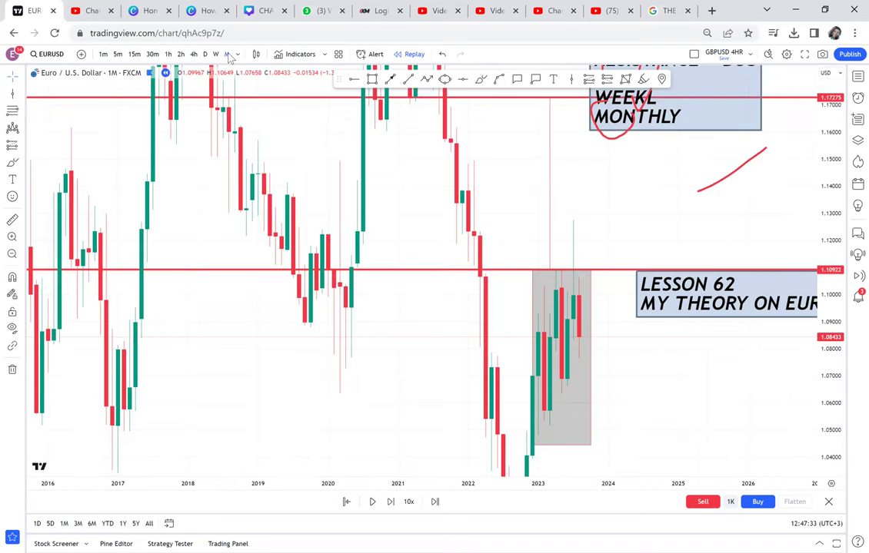
# Bring 2020–2026 into view, draw an arrow at the 2023 wick, and delete the LESSON 62 text box
pyautogui.scroll(1, 520, 163)
pyautogui.scroll(3, 520, 163)
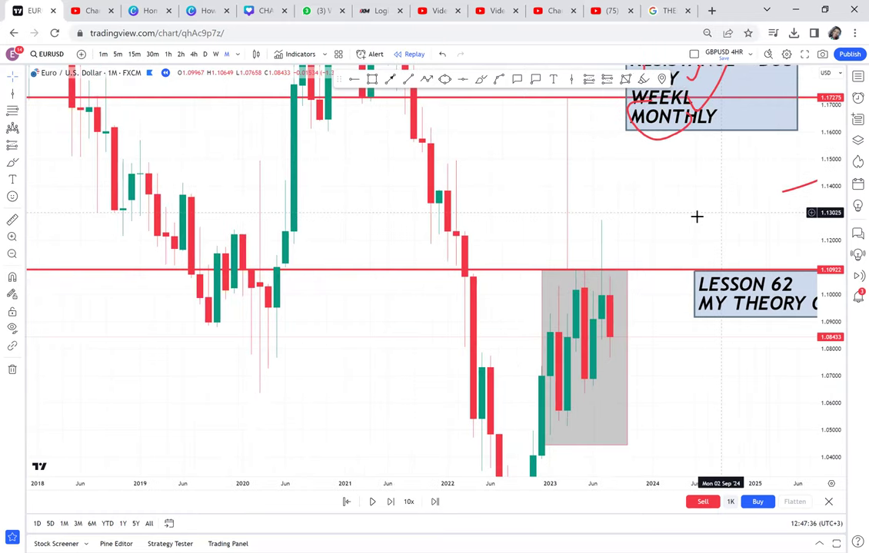
pyautogui.moveTo(697, 217); pyautogui.dragTo(568, 218)
pyautogui.scroll(2, 568, 217)
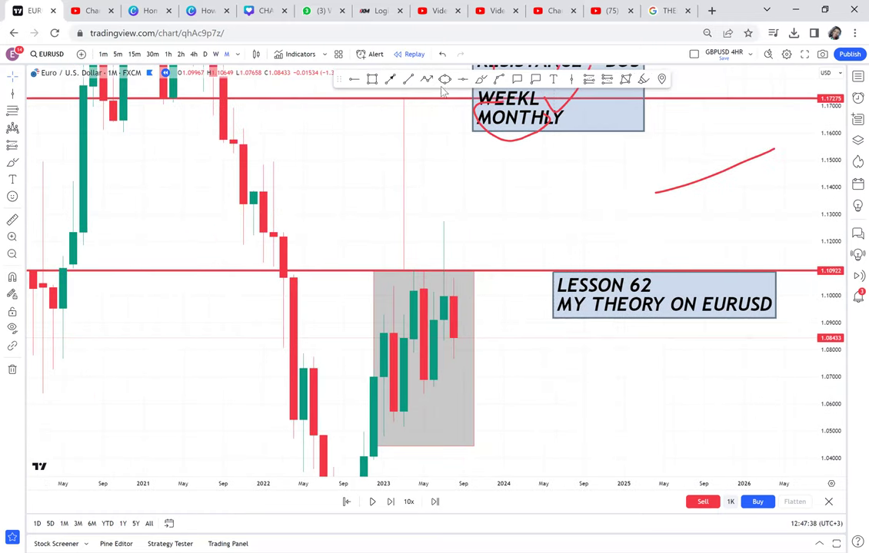
pyautogui.click(390, 80)
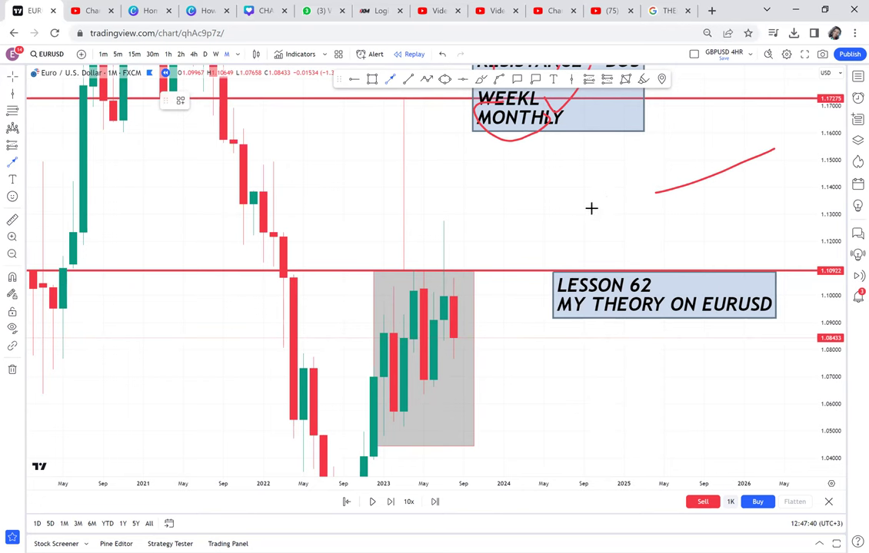
pyautogui.click(451, 239)
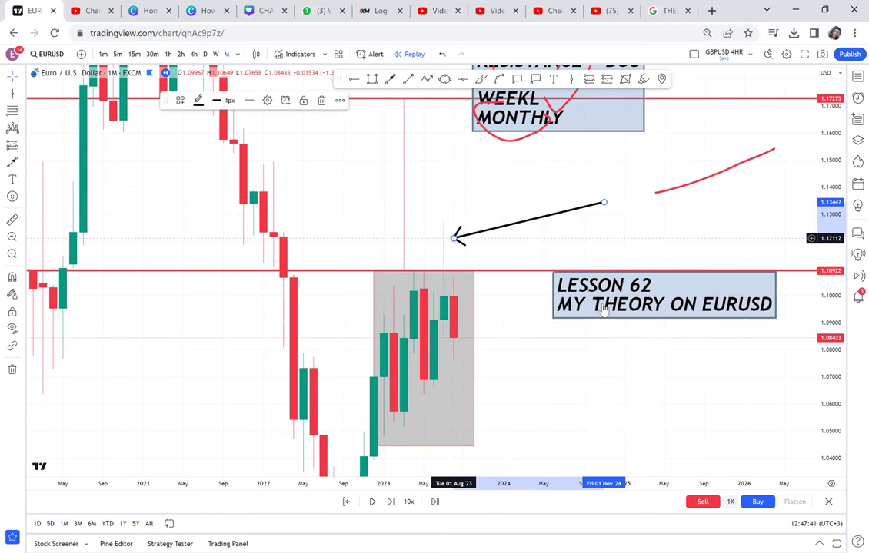
pyautogui.press('Delete')
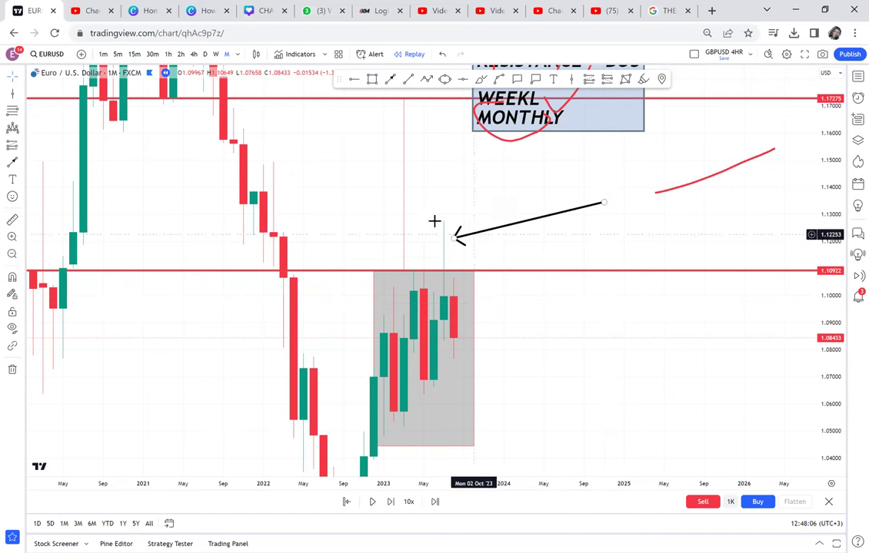
# Toggle weekly and back to monthly, then undo the black arrow at the July 2023 wick
pyautogui.click(216, 55)
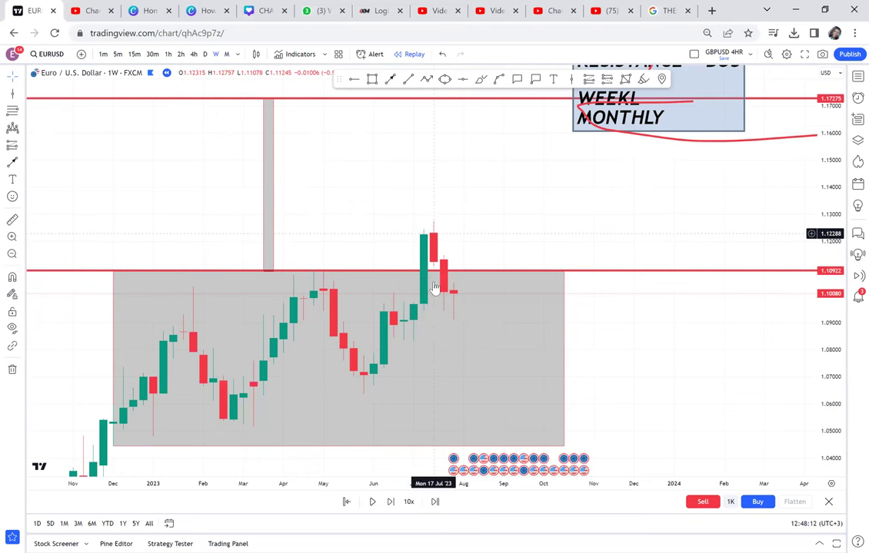
pyautogui.click(227, 54)
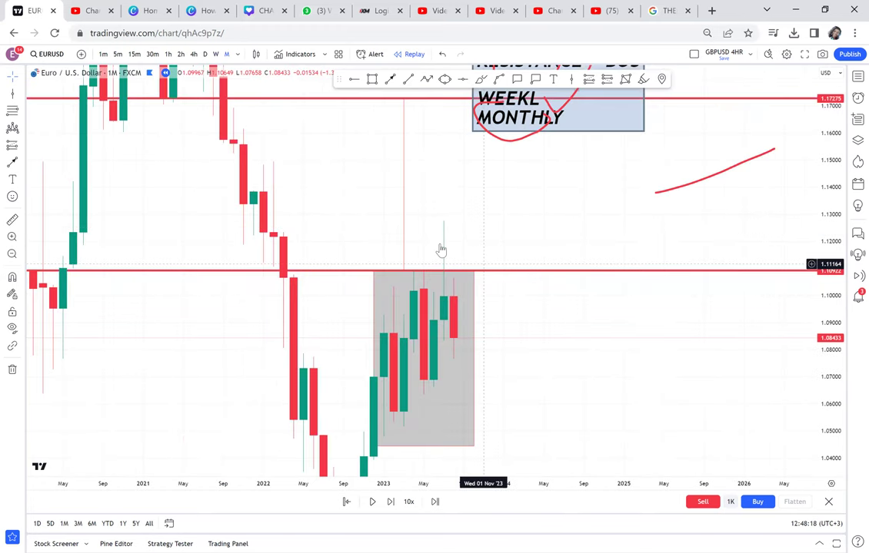
pyautogui.scroll(2, 441, 250)
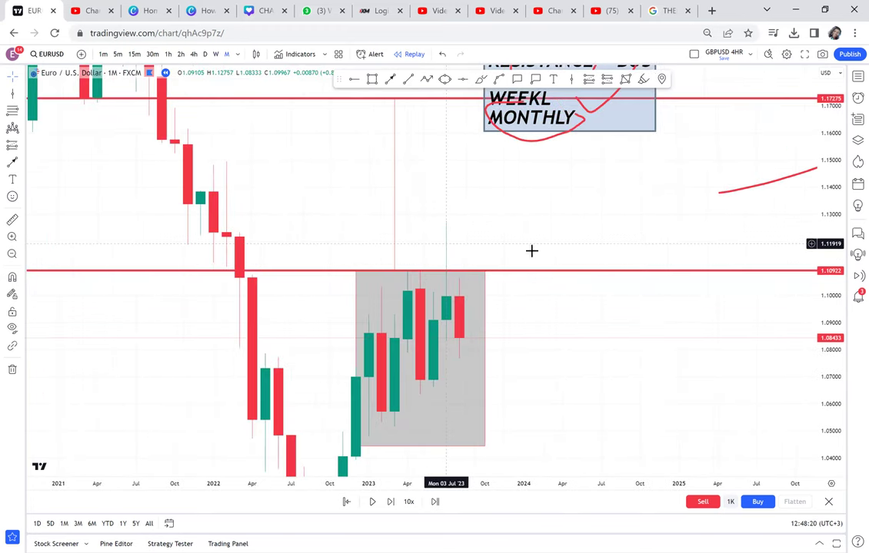
pyautogui.hotkey('ctrl', 'y')
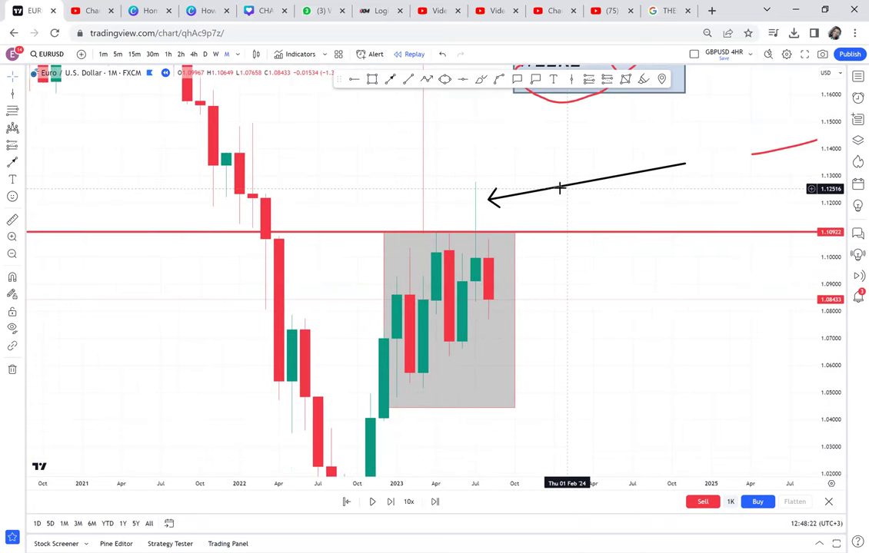
pyautogui.hotkey('ctrl', 'z')
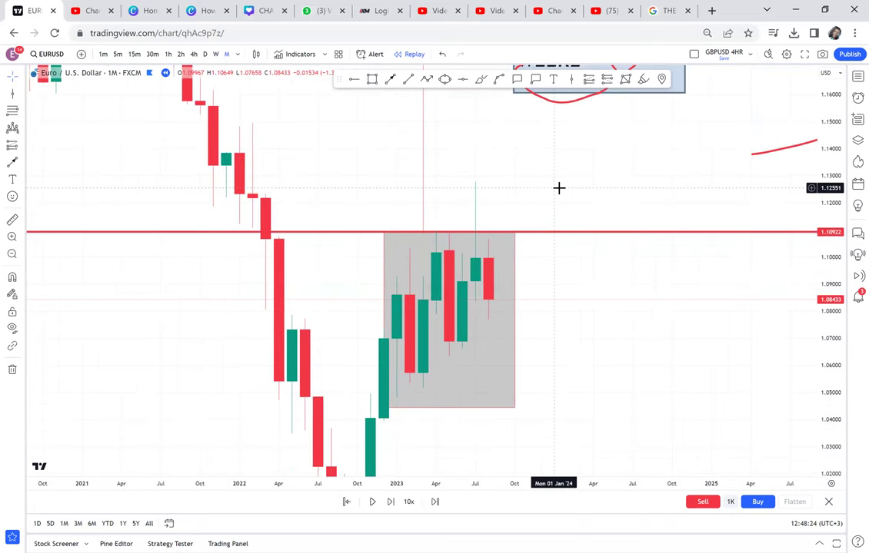
pyautogui.scroll(-1, 559, 187)
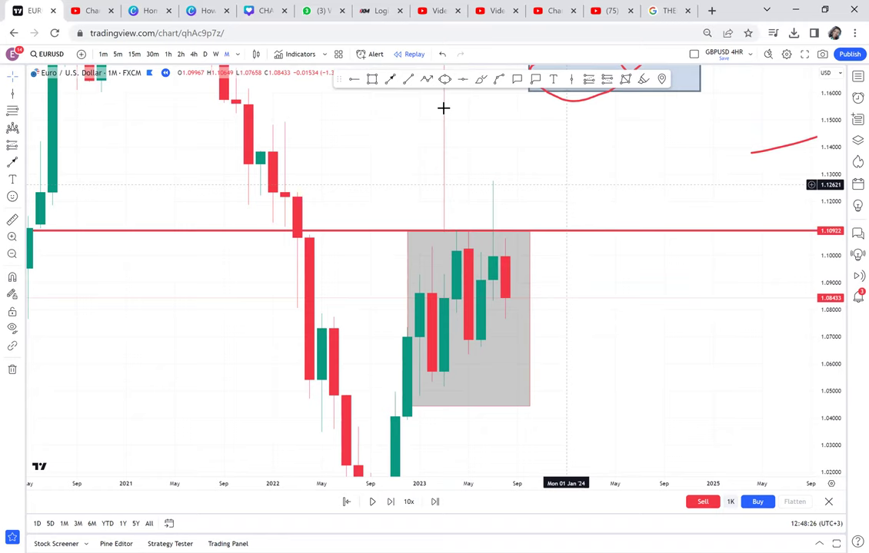
# Draw a thin blue-filled supply zone rectangle along the range top under the red line
pyautogui.moveTo(445, 106); pyautogui.dragTo(420, 96)
pyautogui.click(373, 80)
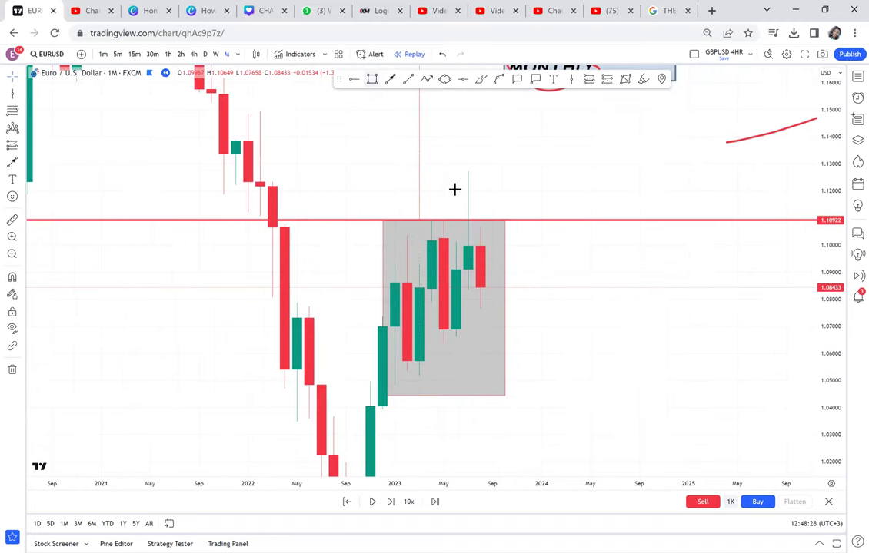
pyautogui.click(419, 220)
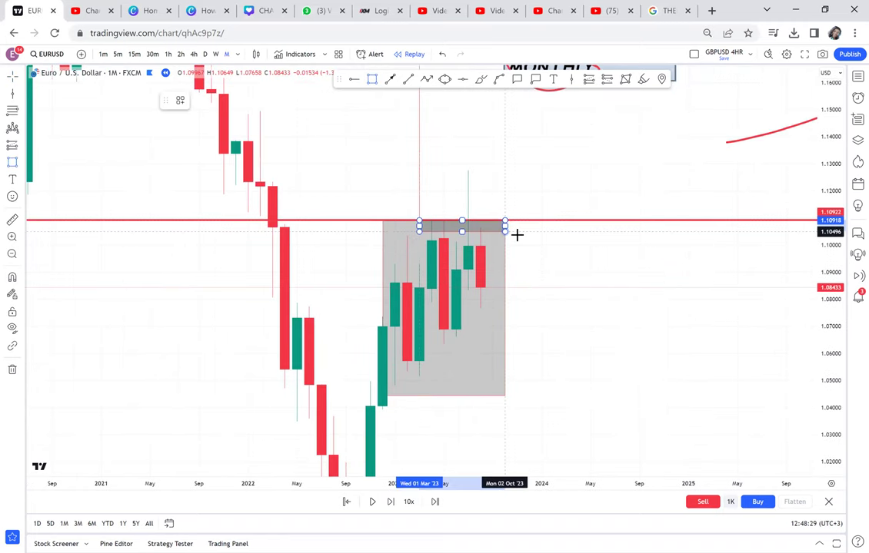
pyautogui.click(517, 235)
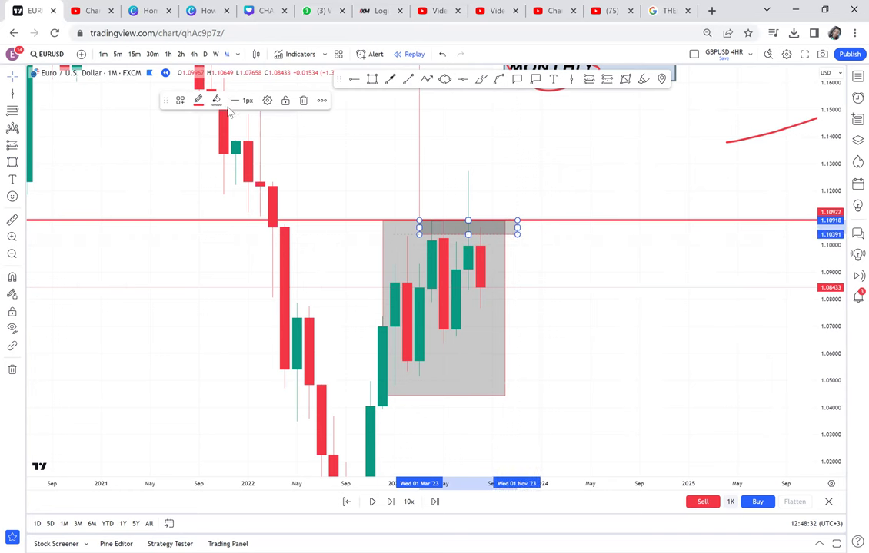
pyautogui.click(216, 100)
pyautogui.click(281, 133)
pyautogui.click(46, 238)
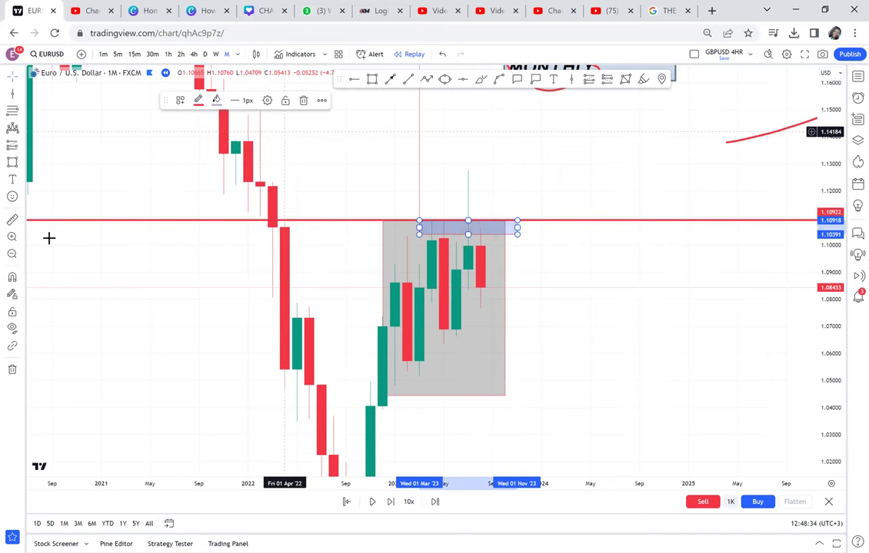
# Measure the drop from the zone and add black horizontal rays at 1.08617 and 1.06405
pyautogui.keyDown('shift'); pyautogui.click(430, 223); pyautogui.keyUp('shift')
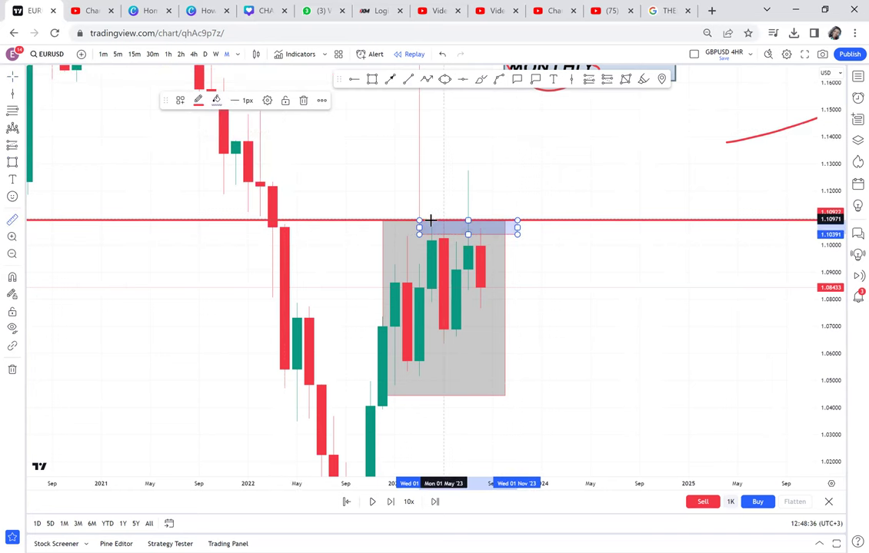
pyautogui.click(576, 340)
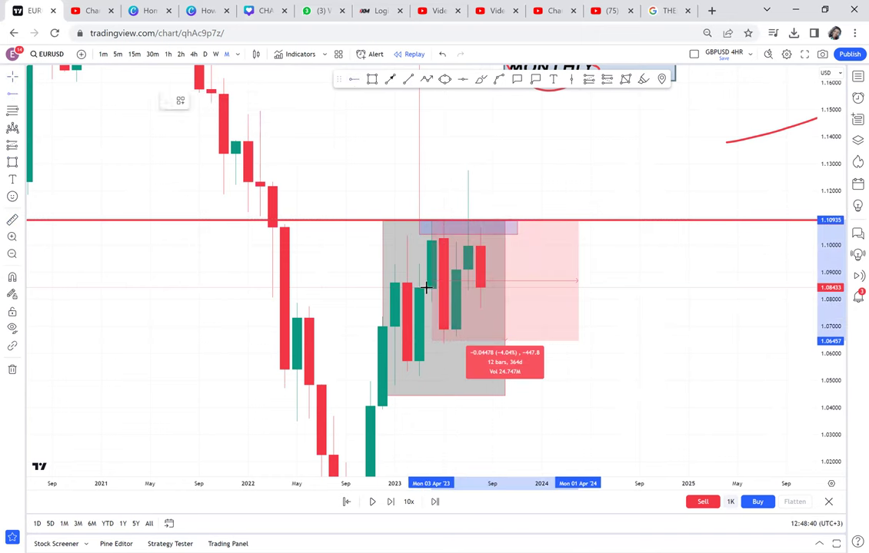
pyautogui.hotkey('alt', 'j')
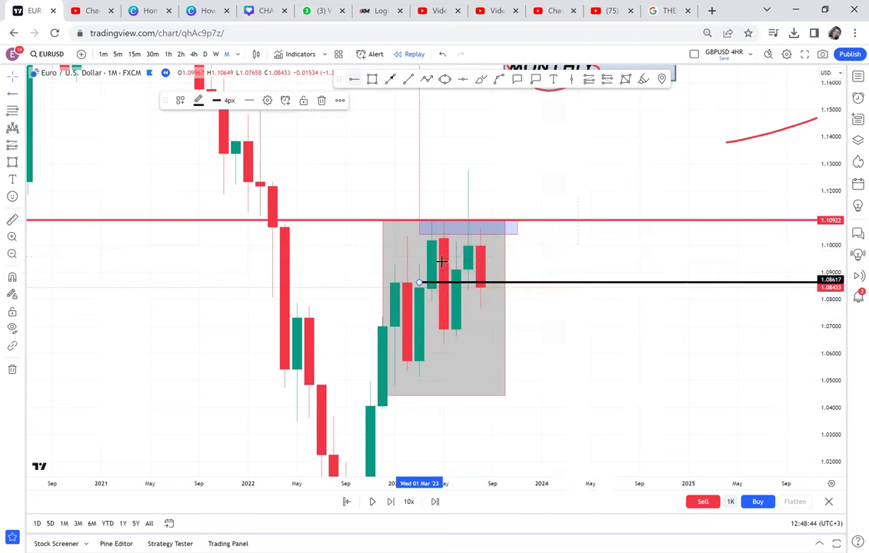
pyautogui.click(396, 332)
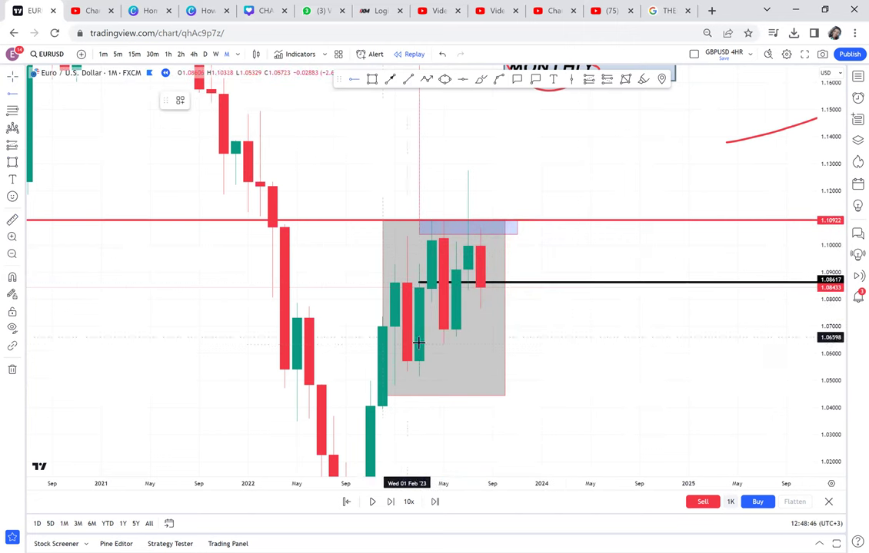
pyautogui.click(419, 343)
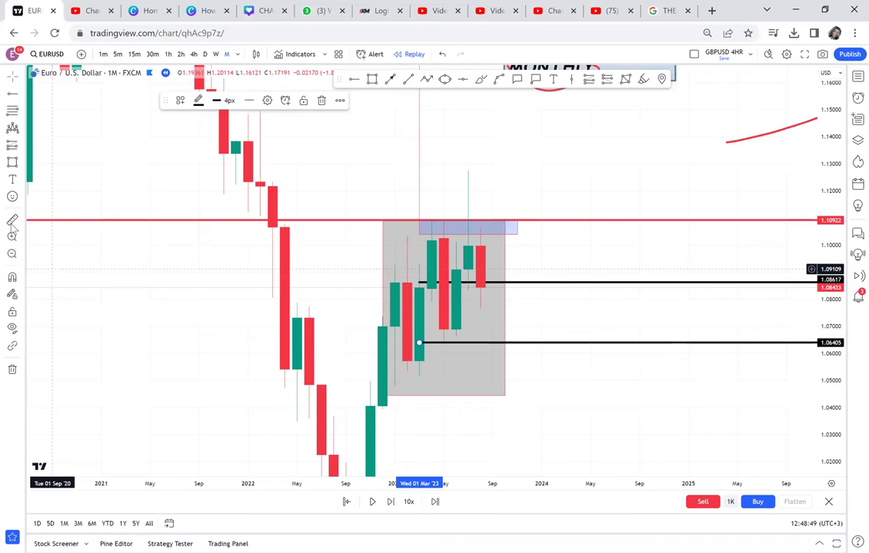
pyautogui.keyDown('shift'); pyautogui.click(507, 292); pyautogui.keyUp('shift')
pyautogui.click(566, 340)
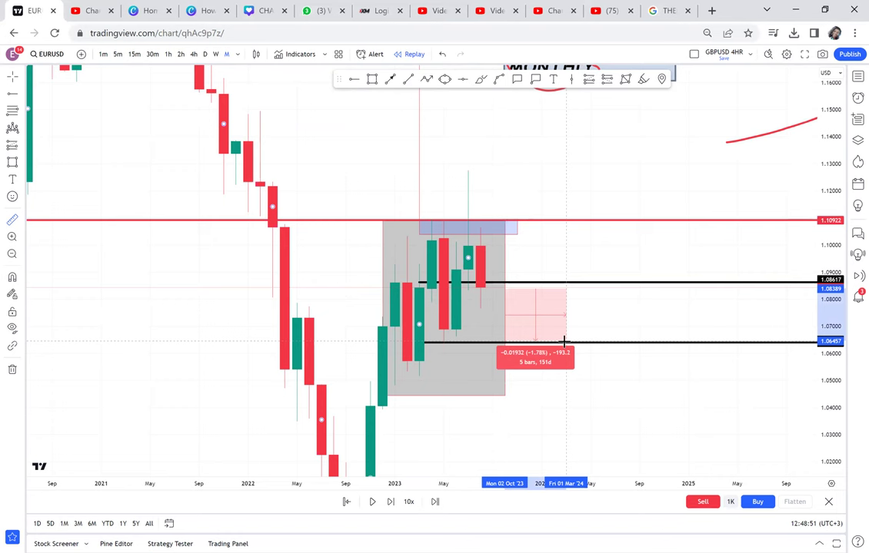
pyautogui.scroll(1, 620, 311)
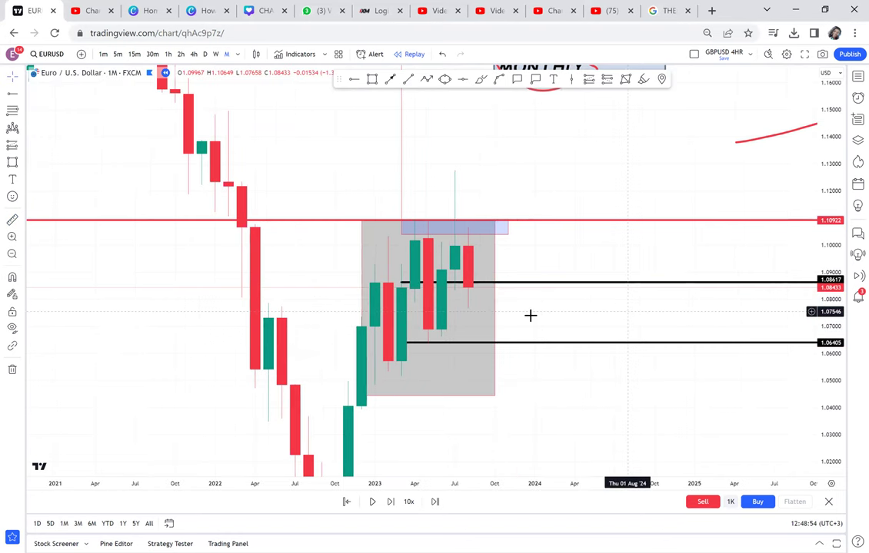
pyautogui.scroll(1, 582, 261)
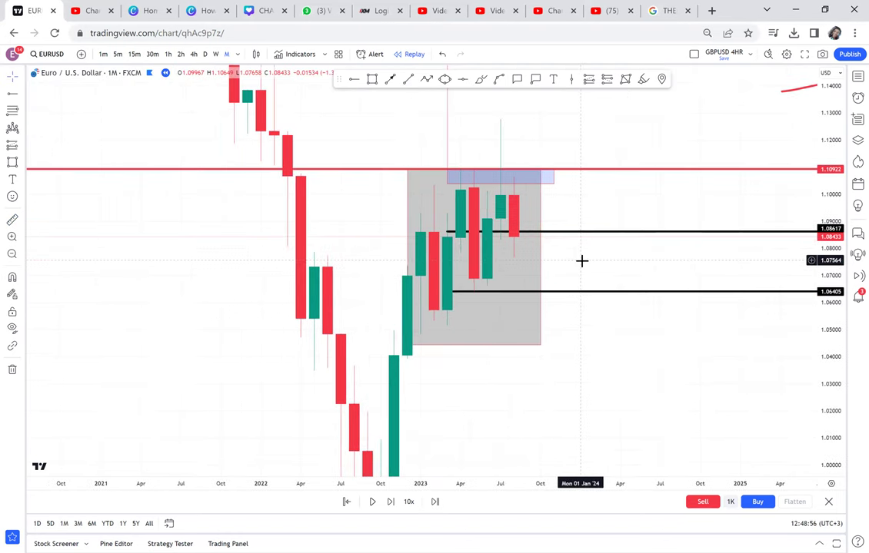
# Place a short position at the 1.08477 close with its target at 1.06440
pyautogui.click(23, 149)
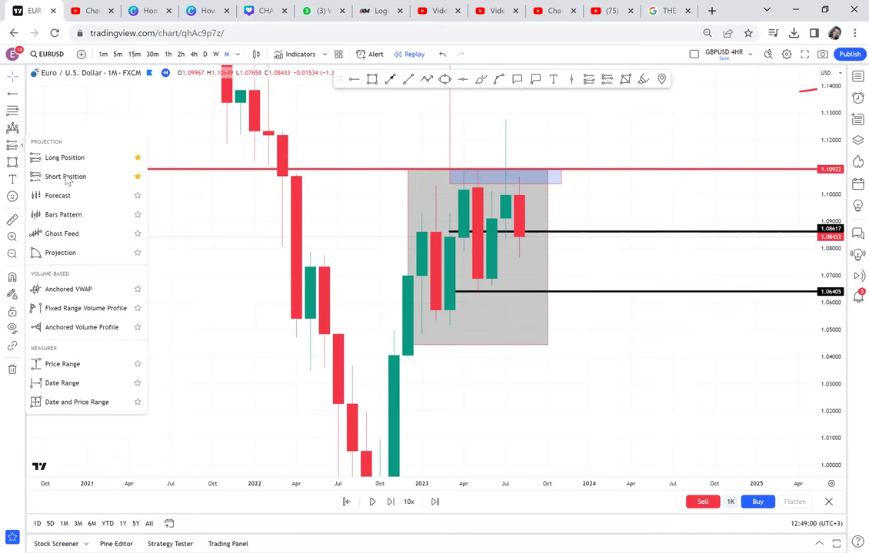
pyautogui.click(447, 269)
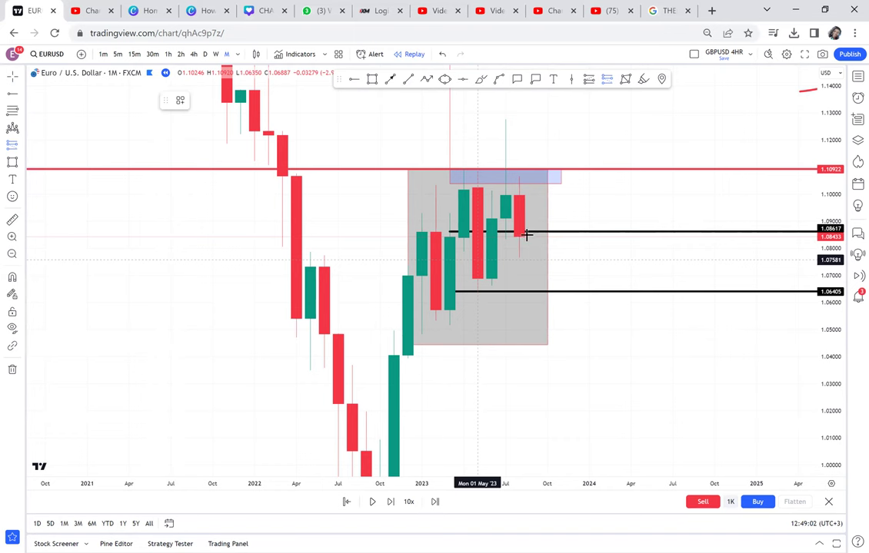
pyautogui.click(526, 237)
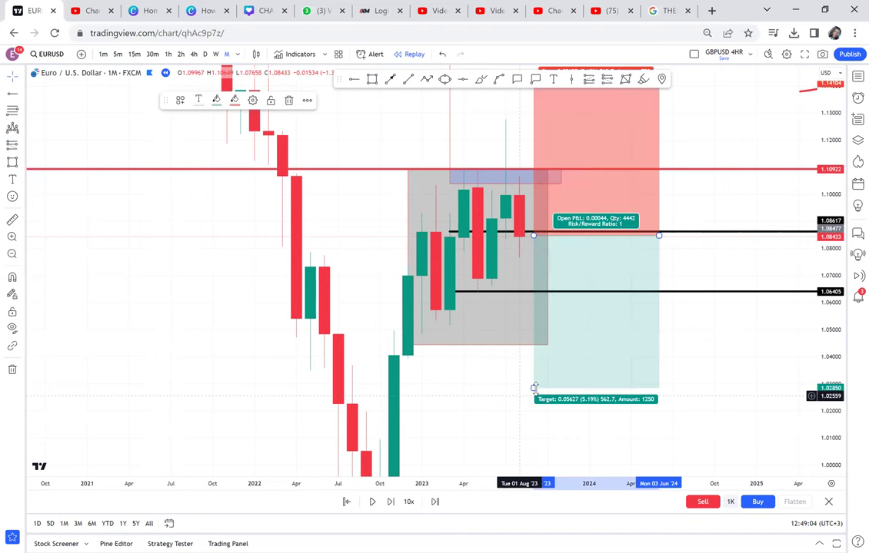
pyautogui.moveTo(544, 291); pyautogui.dragTo(543, 291)
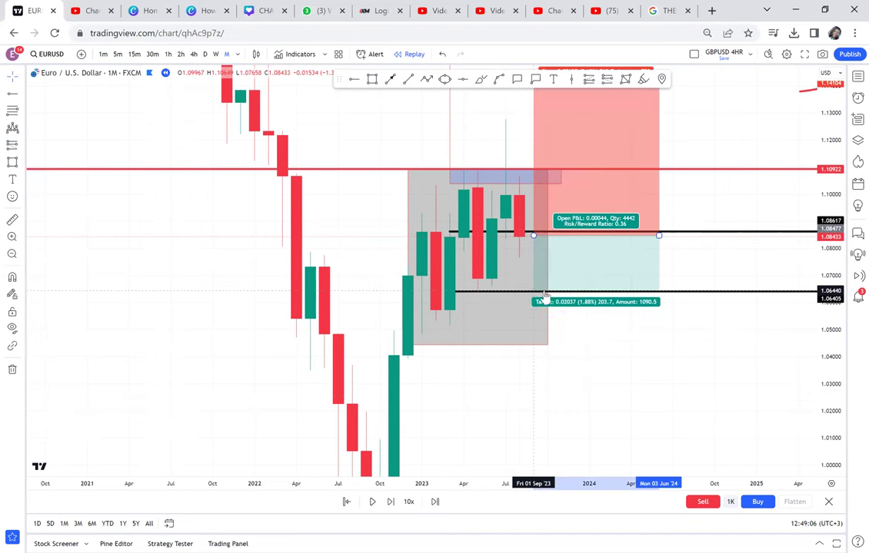
pyautogui.click(584, 349)
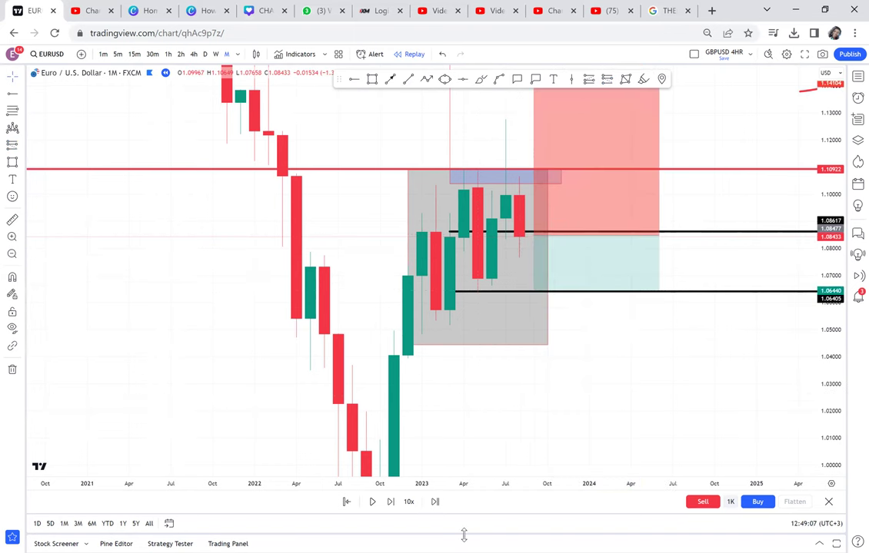
# Step Bar Replay forward nine bars until October 2023 drops through the 1.06440 target
pyautogui.click(390, 504)
pyautogui.click(391, 503)
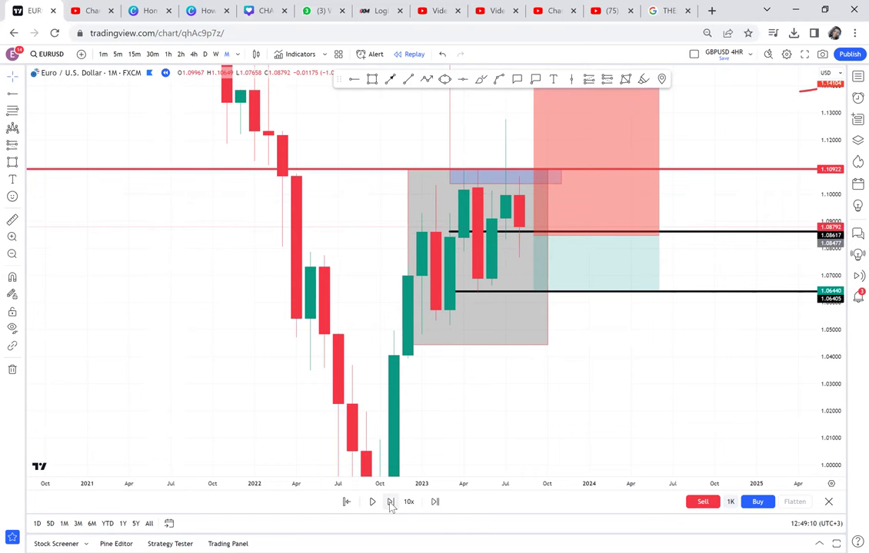
pyautogui.click(390, 504)
pyautogui.click(391, 503)
pyautogui.click(390, 504)
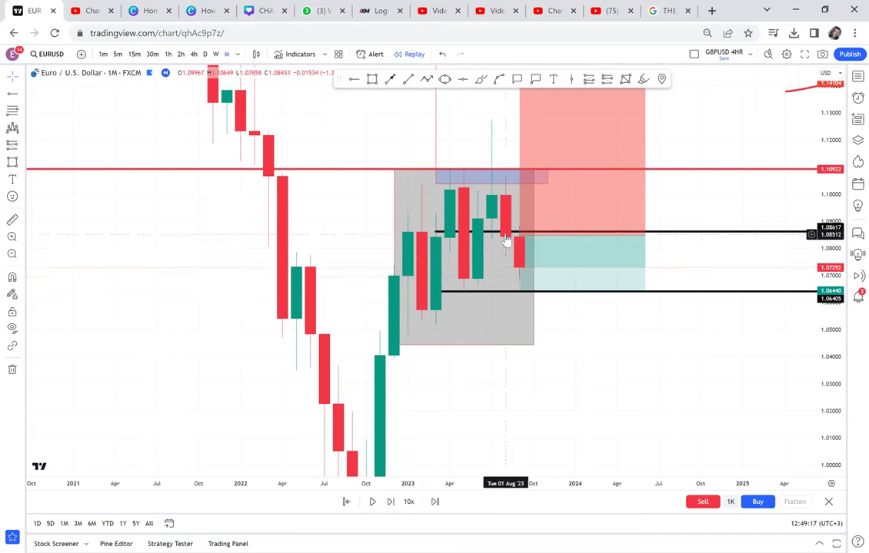
pyautogui.click(391, 502)
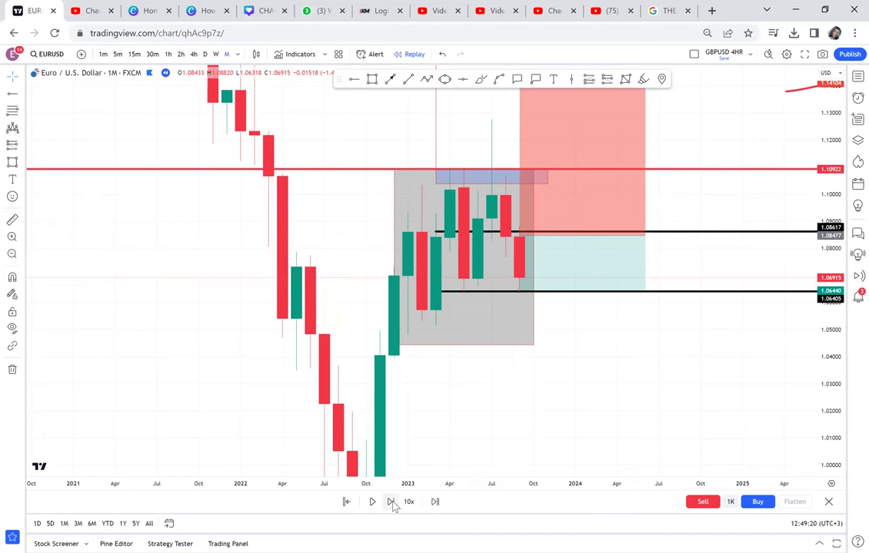
pyautogui.click(391, 502)
pyautogui.click(391, 502)
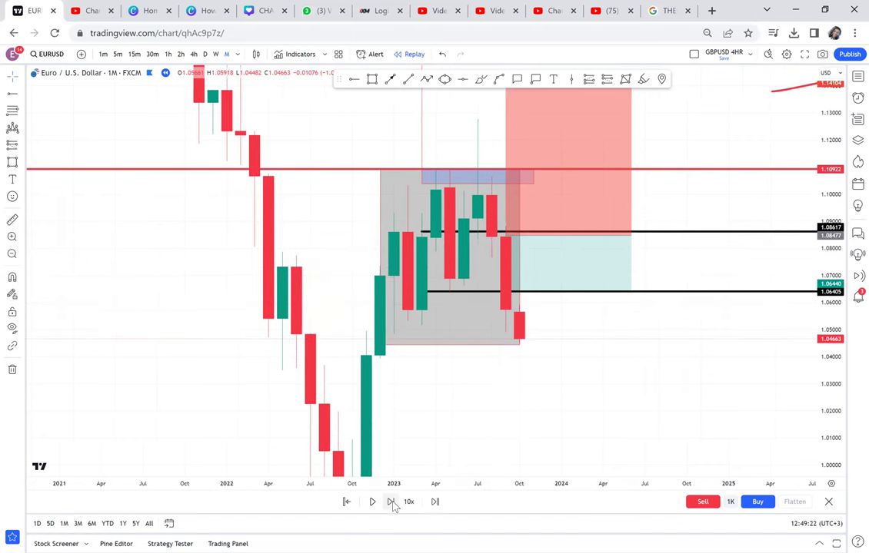
pyautogui.click(392, 502)
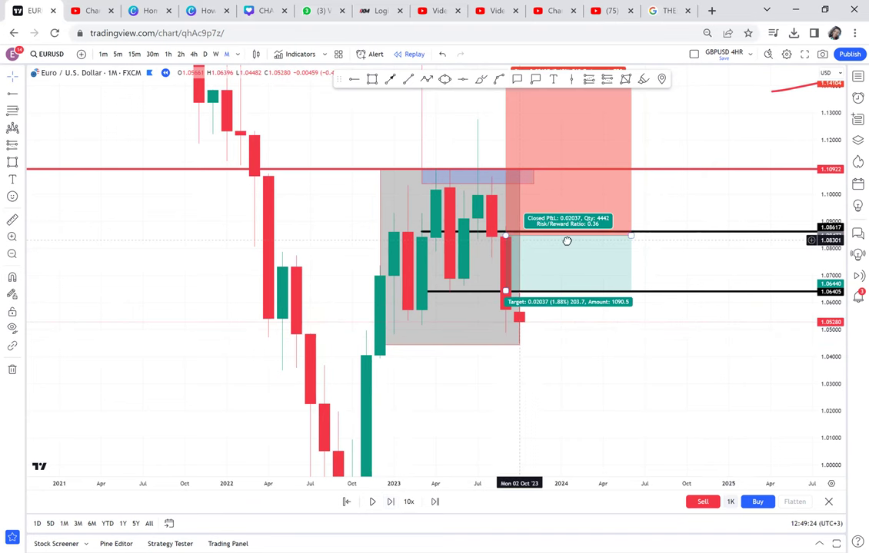
pyautogui.moveTo(567, 241); pyautogui.dragTo(568, 246)
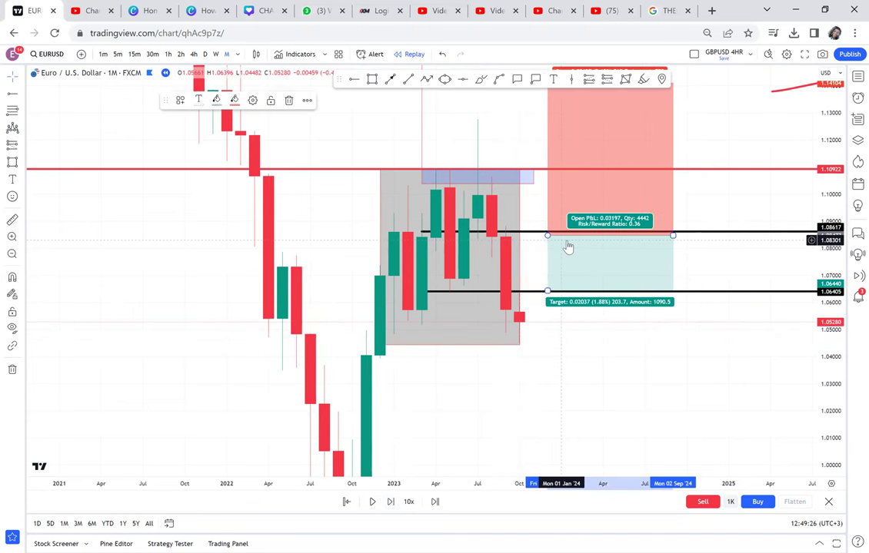